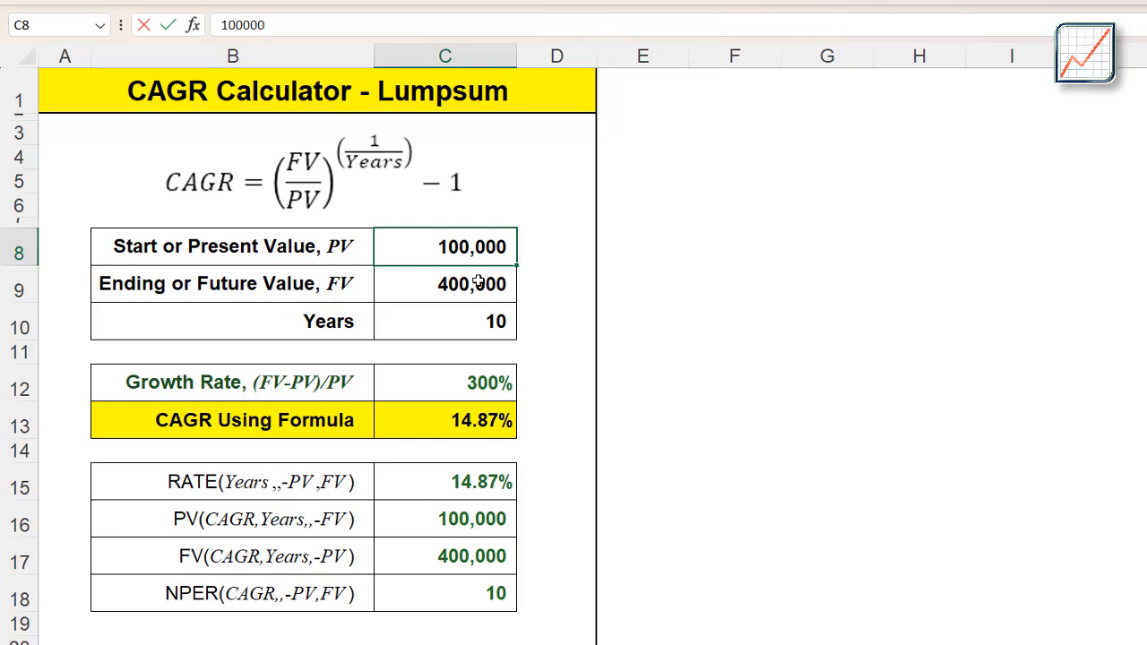
Review the future value, the years and the CAGR formula in C13, and highlight the whole calculator block
left_click(478, 282)
left_click(491, 320)
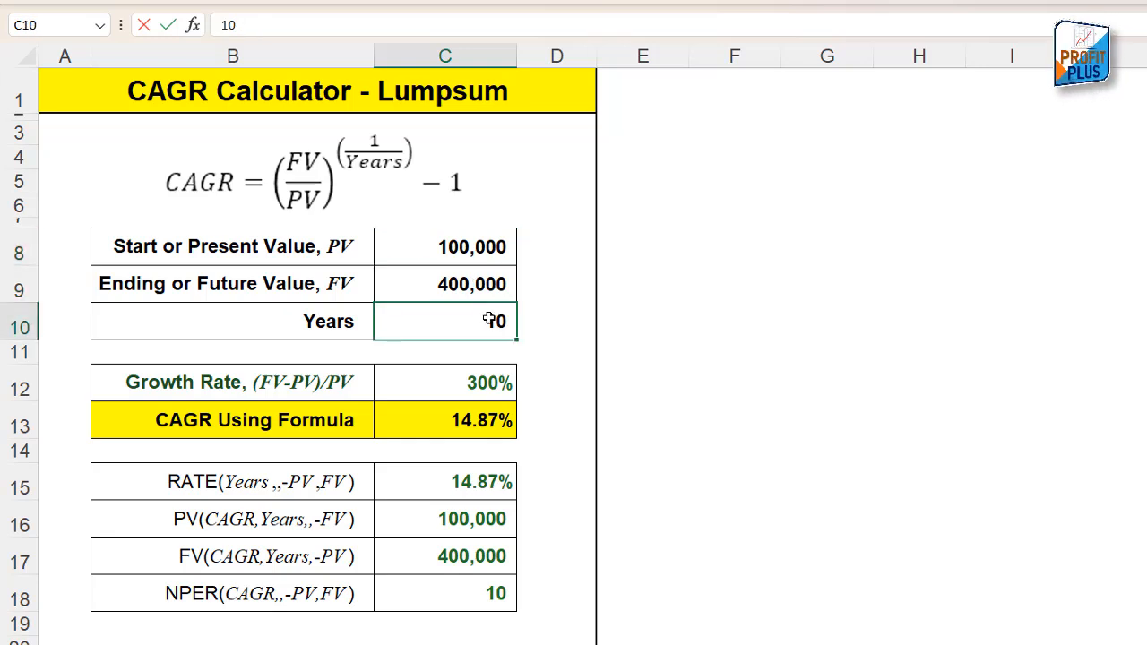
left_click(473, 427)
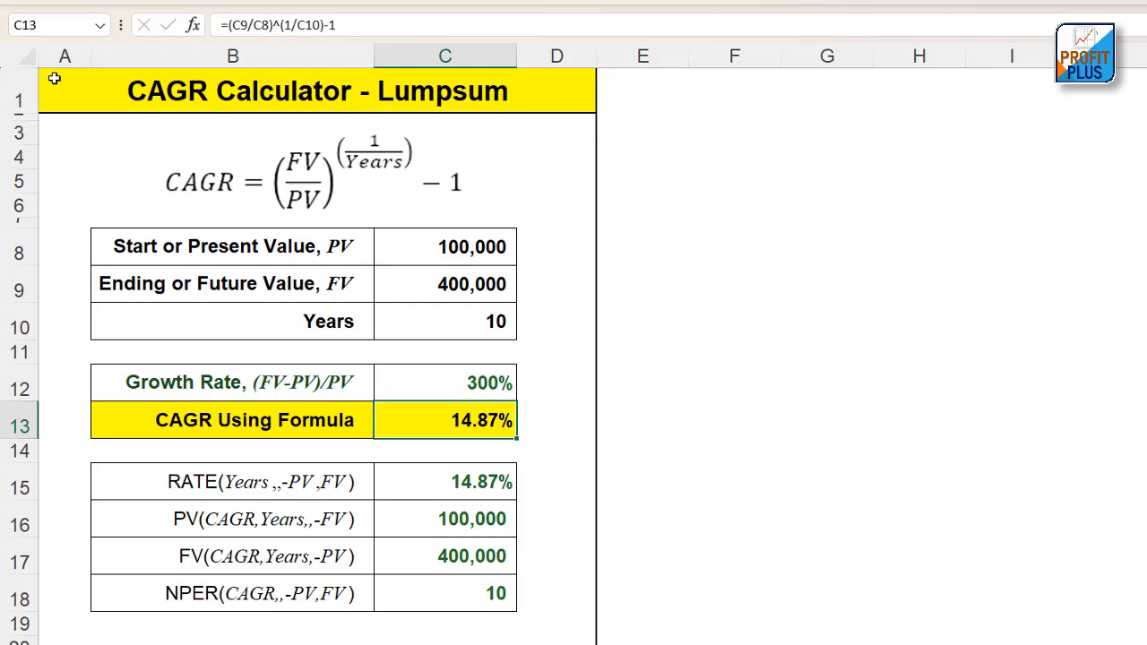
left_click_drag(54, 77, 549, 642)
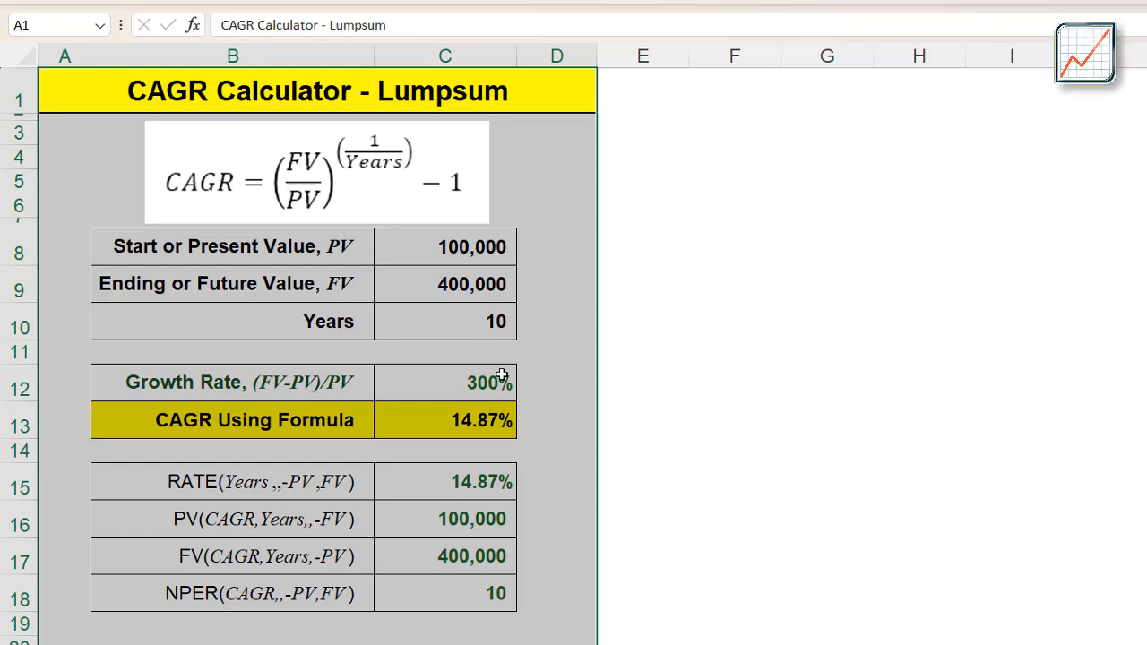
Set the start or present value in C8 to 200,000 and the ending or future value in C9 to 500,000
left_click(488, 248)
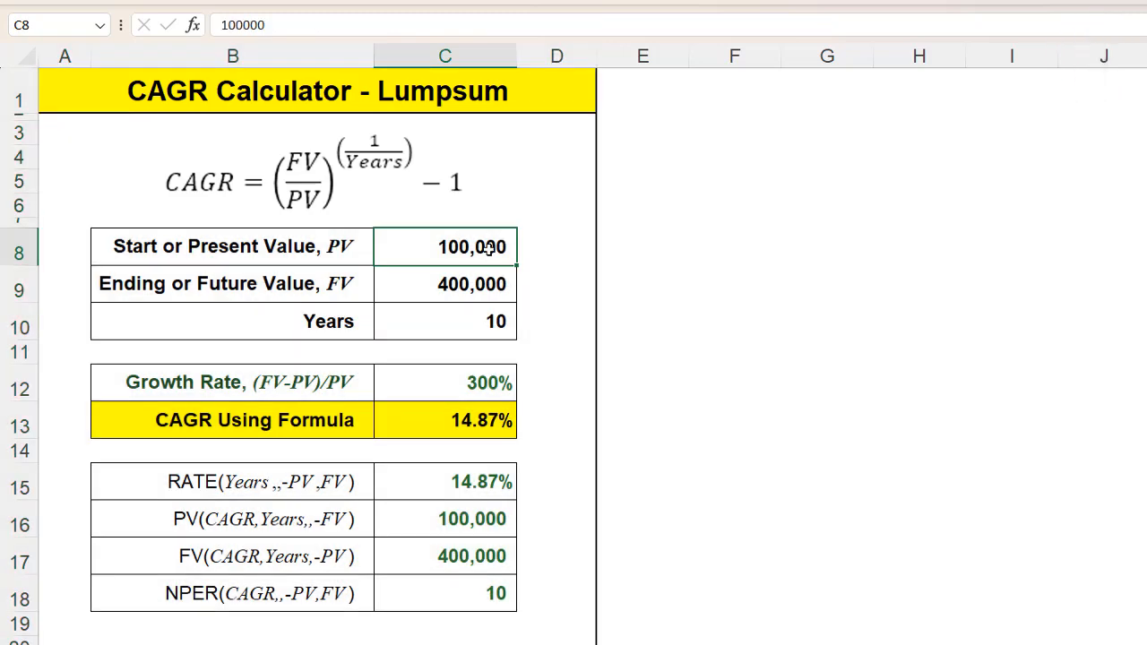
type("200,")
type("000")
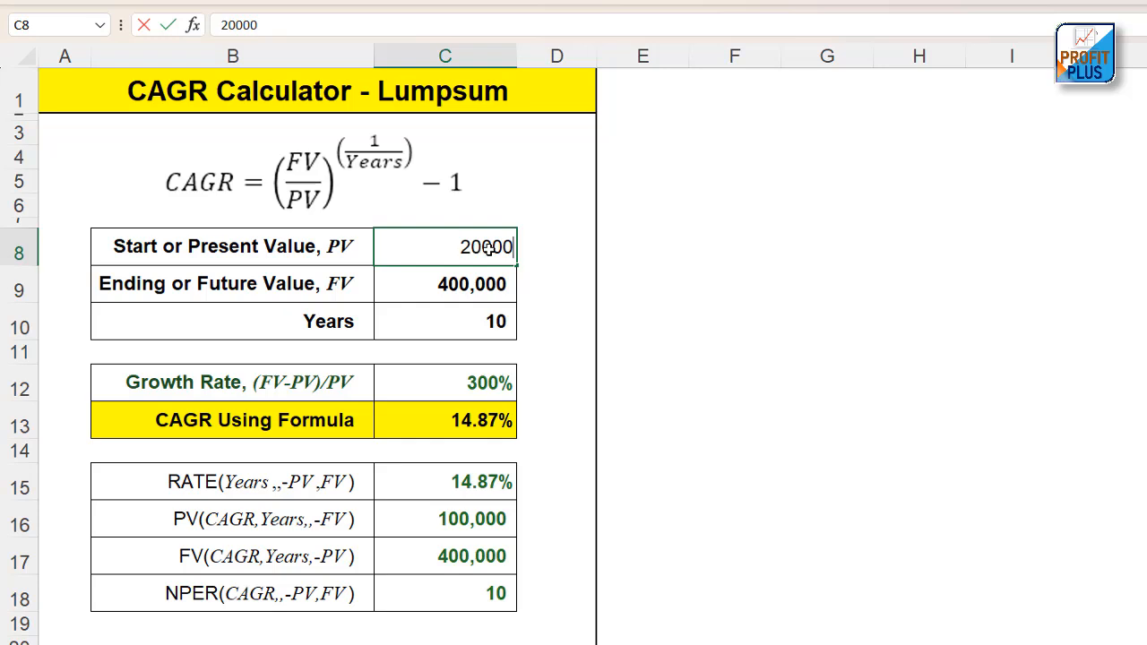
left_click(500, 304)
left_click(492, 283)
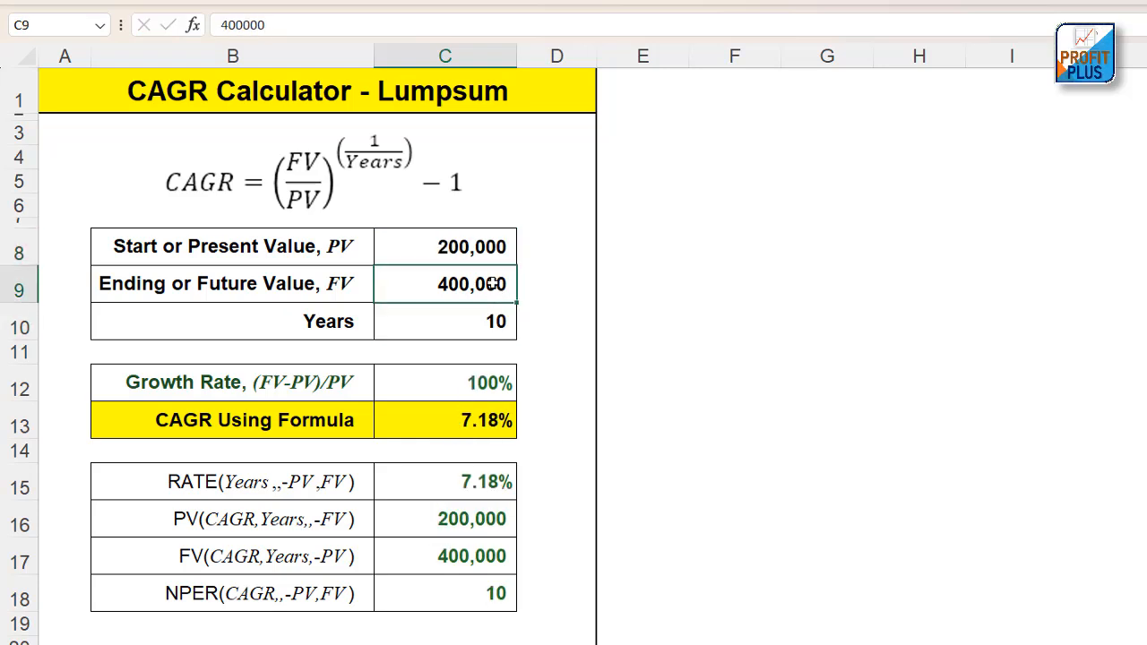
type("500")
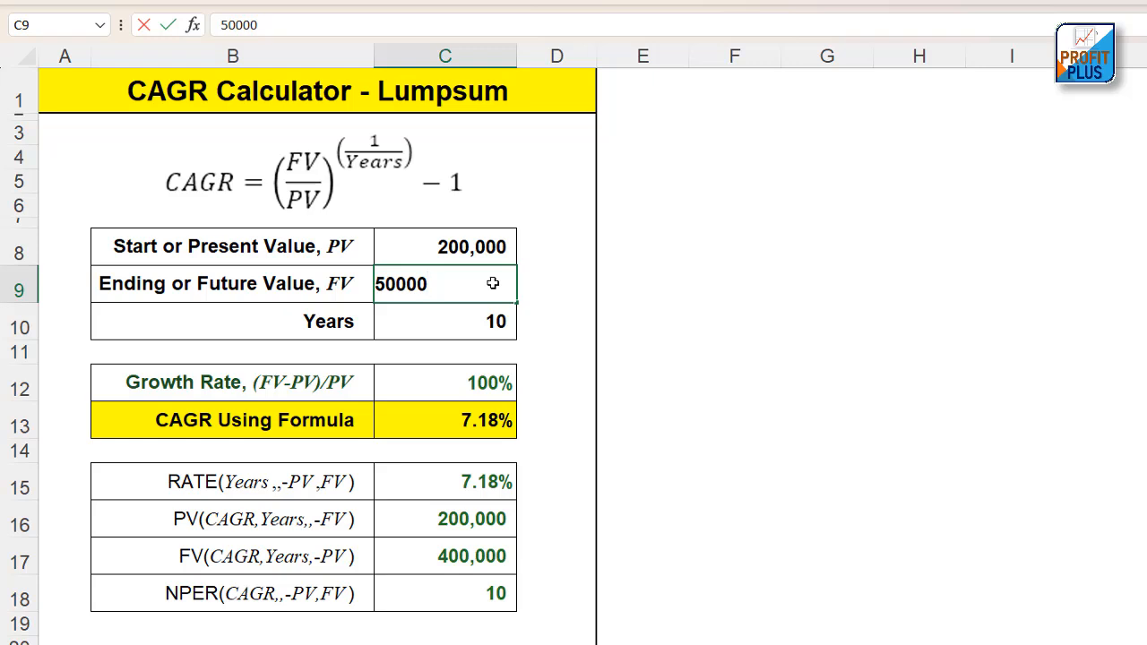
left_click(511, 367)
Inspect the CAGR Using Formula row, its formula in C13, and the CAGR equation picture above the inputs
left_click(481, 420)
left_click(208, 426)
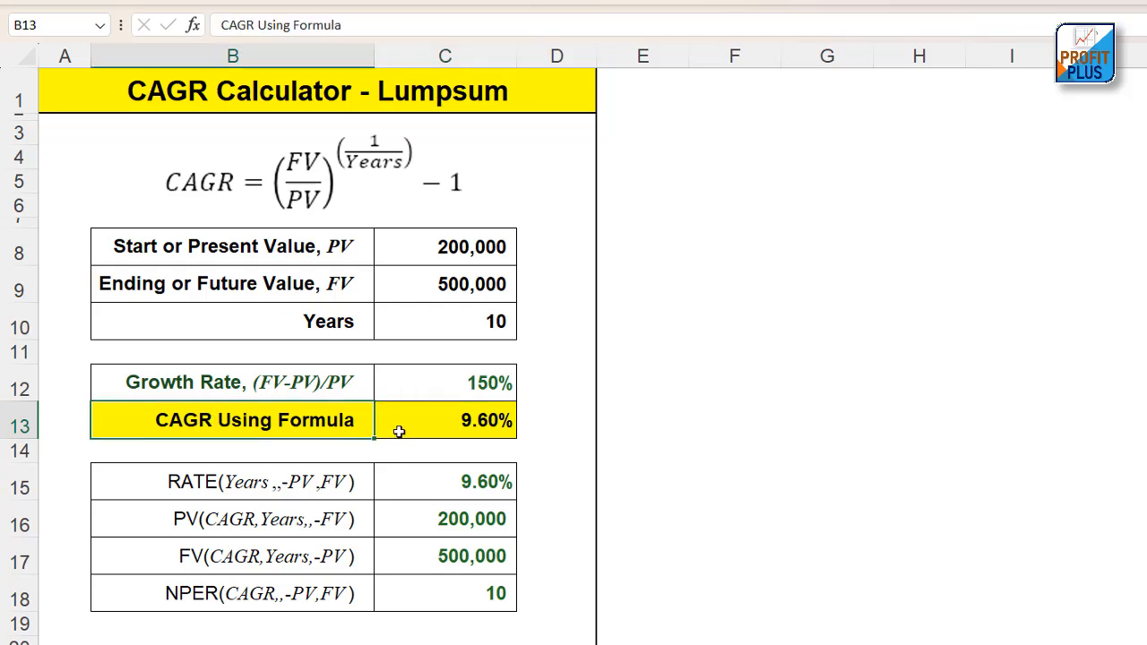
left_click(456, 428)
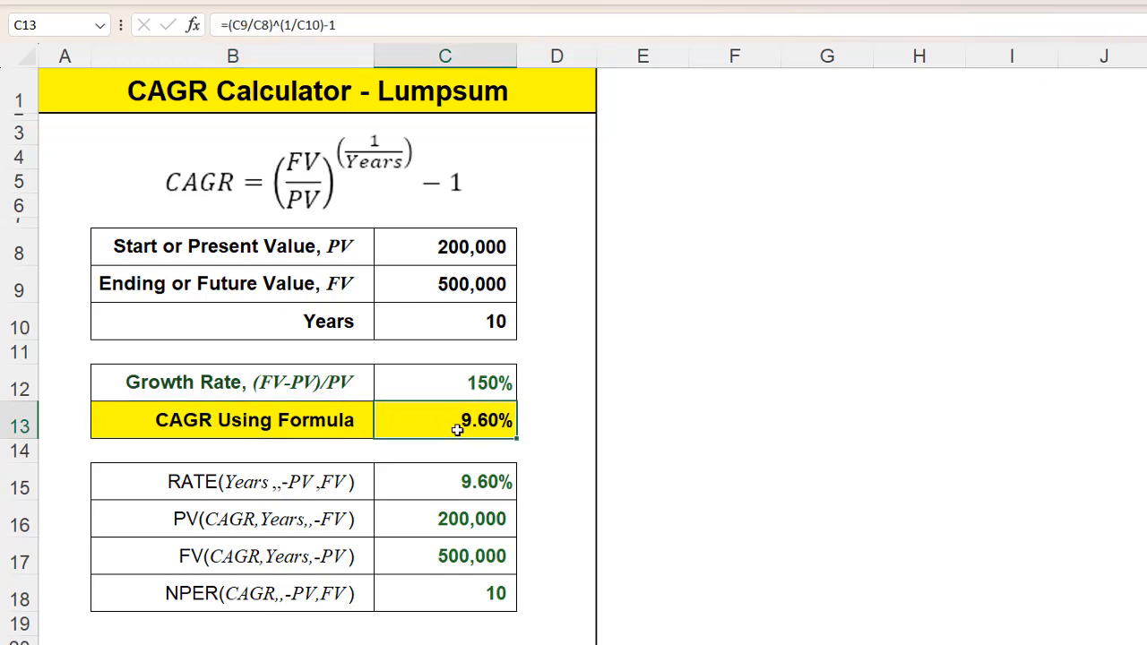
left_click(197, 187)
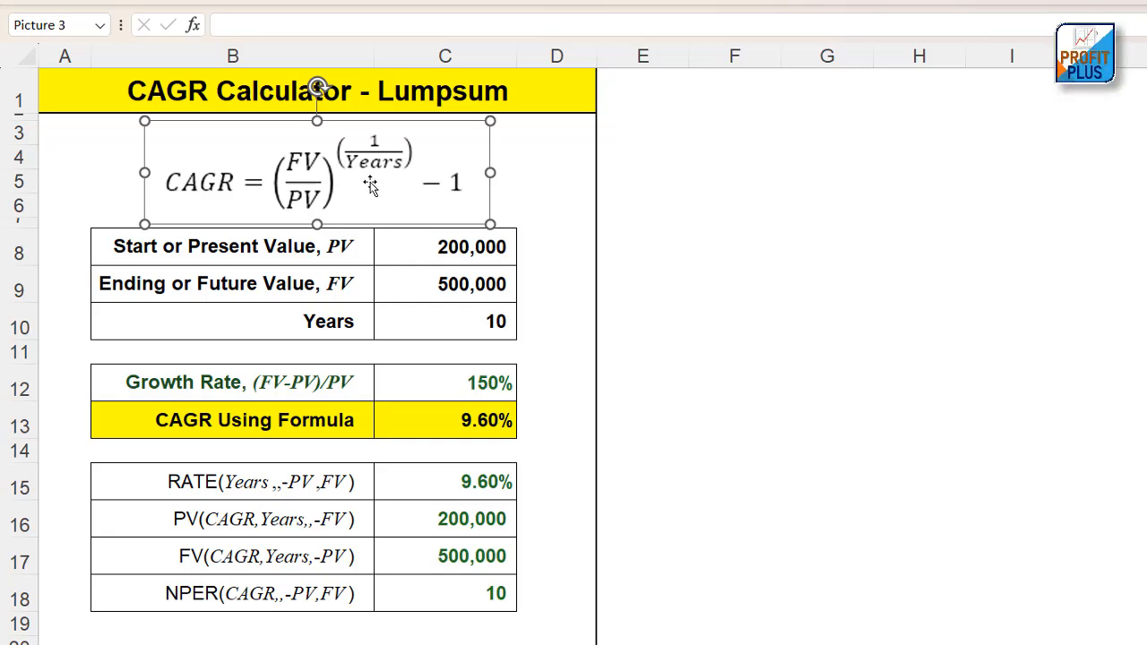
Set the start or present value in C8 to 100,000 and the ending or future value in C9 to 400,000
left_click(459, 253)
type("100,0")
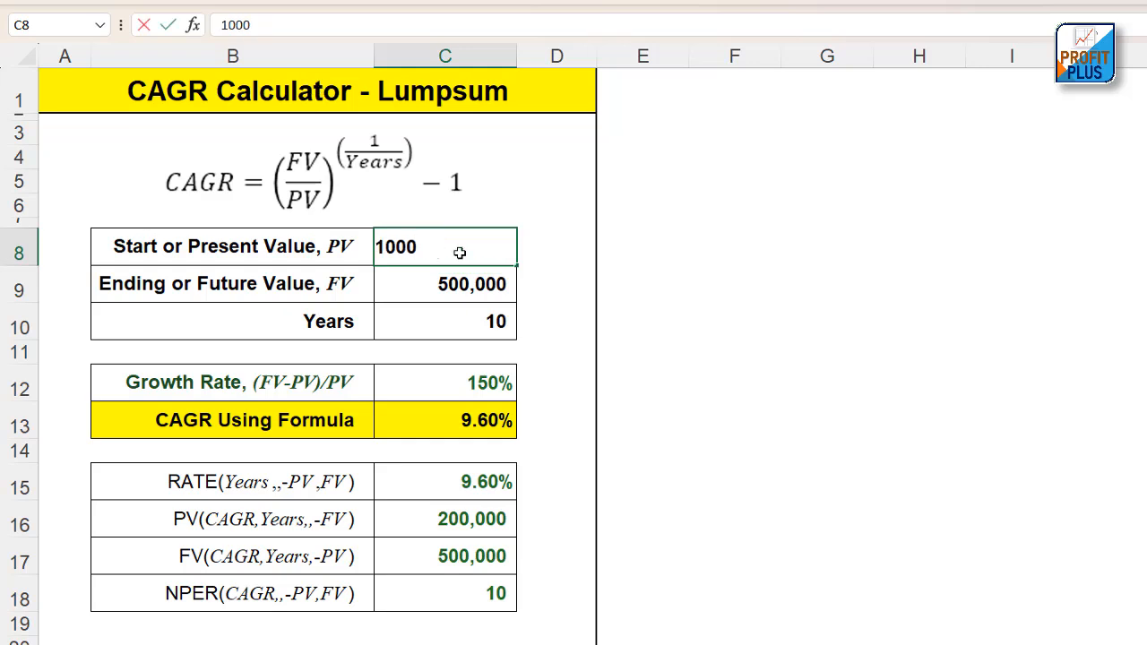
type("00")
key("Return")
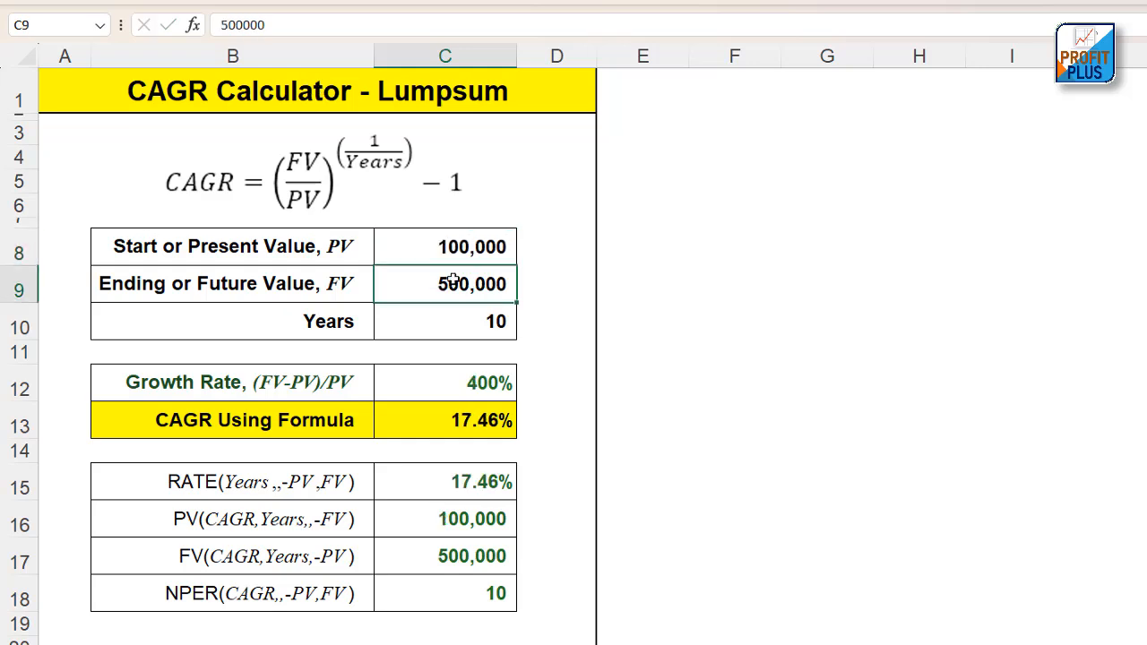
type("400000")
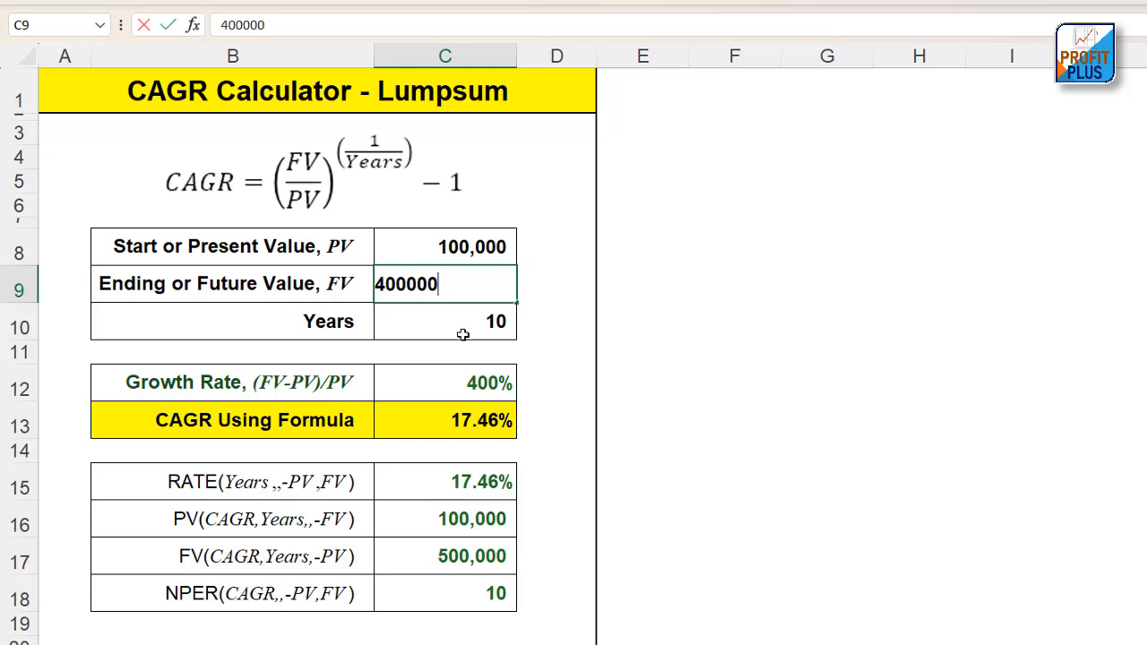
key("Return")
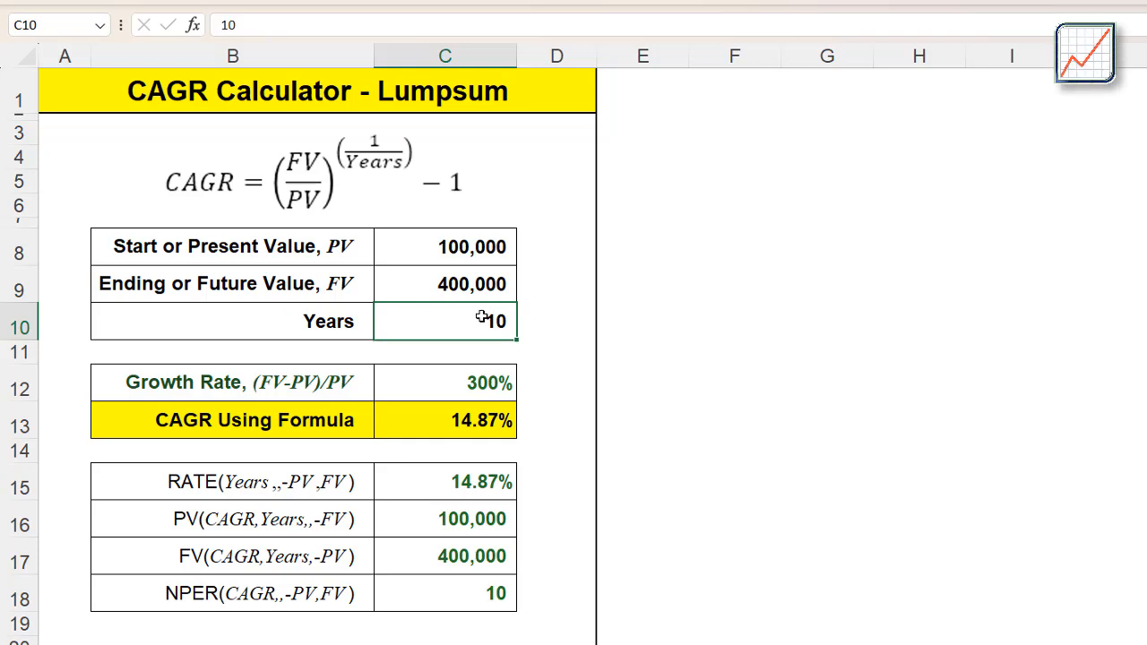
Compare the cell formula behind the CAGR result in C13 with the CAGR equation picture
left_click(471, 249)
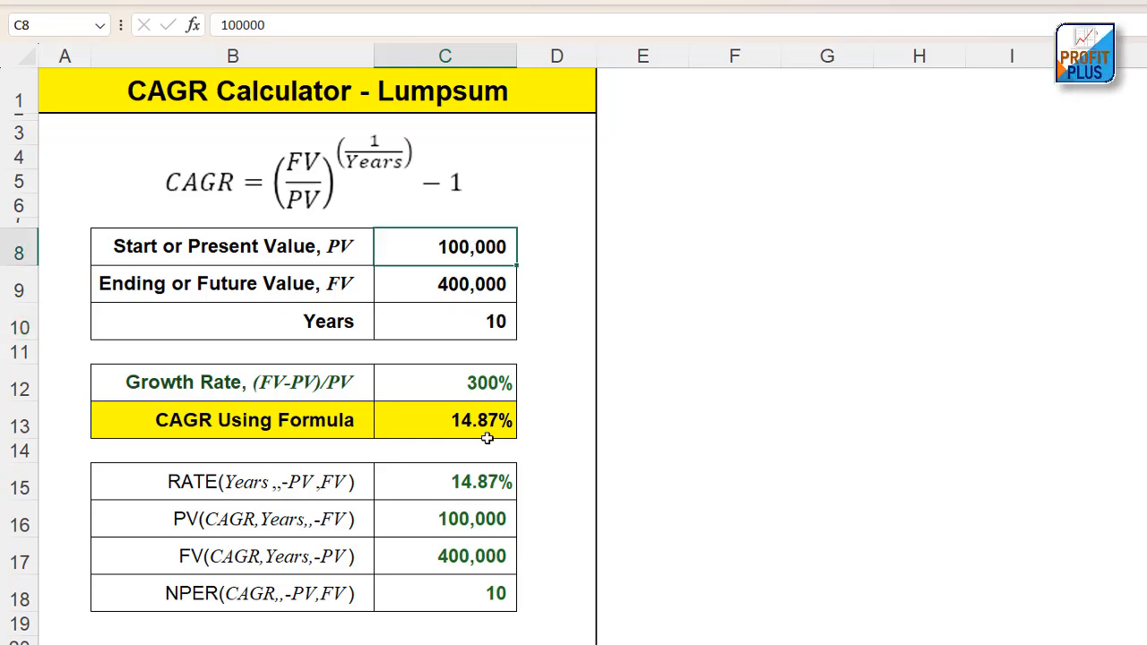
left_click(482, 423)
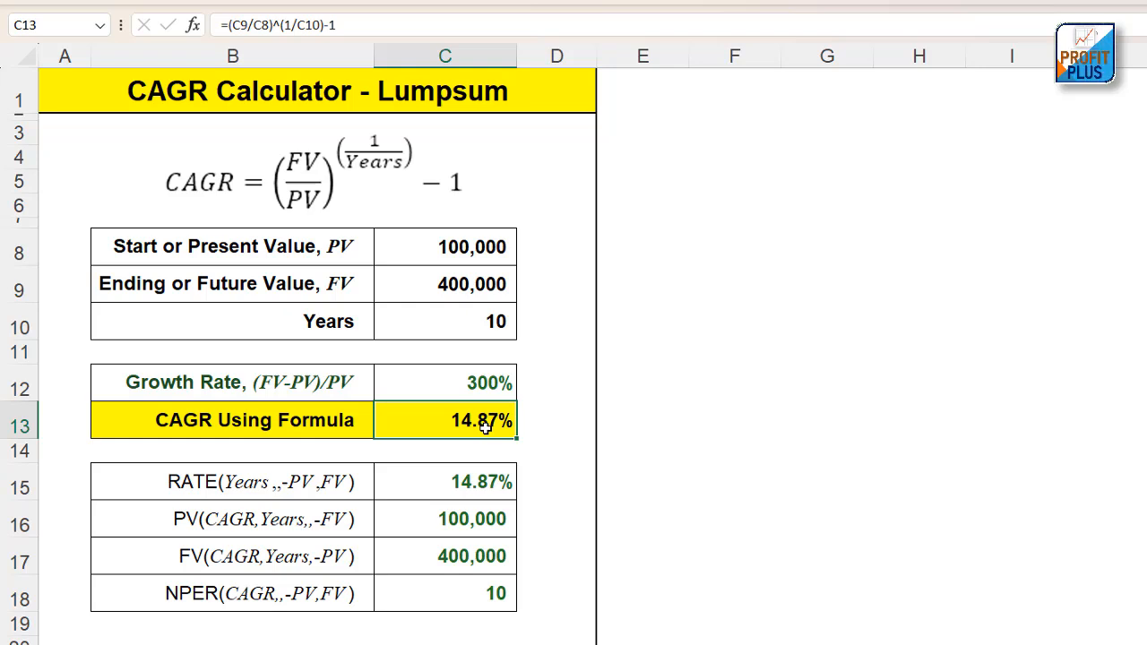
left_click(363, 27)
left_click_drag(364, 27, 199, 29)
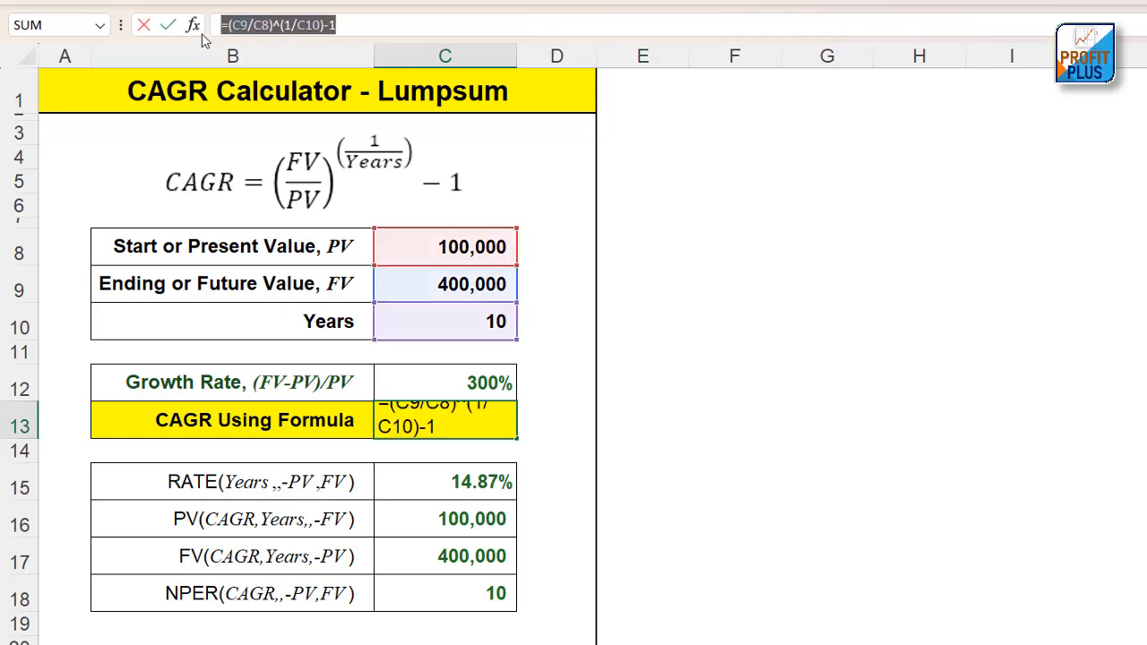
left_click(287, 183)
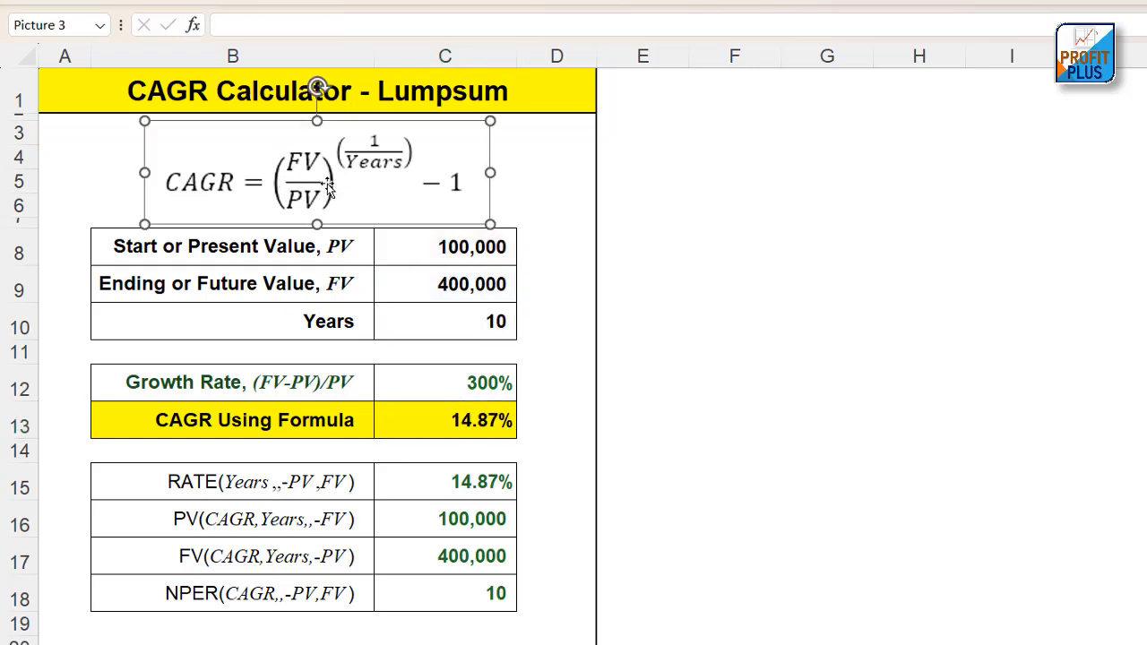
left_click(484, 423)
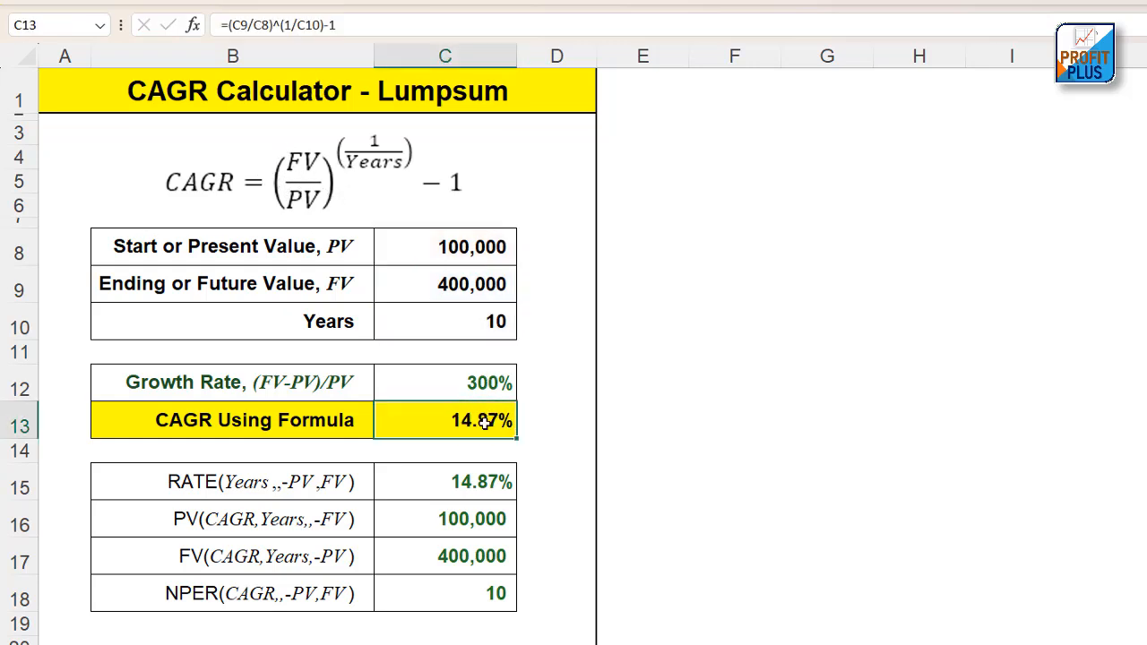
Trace the future value, present value and years inputs through the CAGR equation to the result in C13
left_click(468, 282)
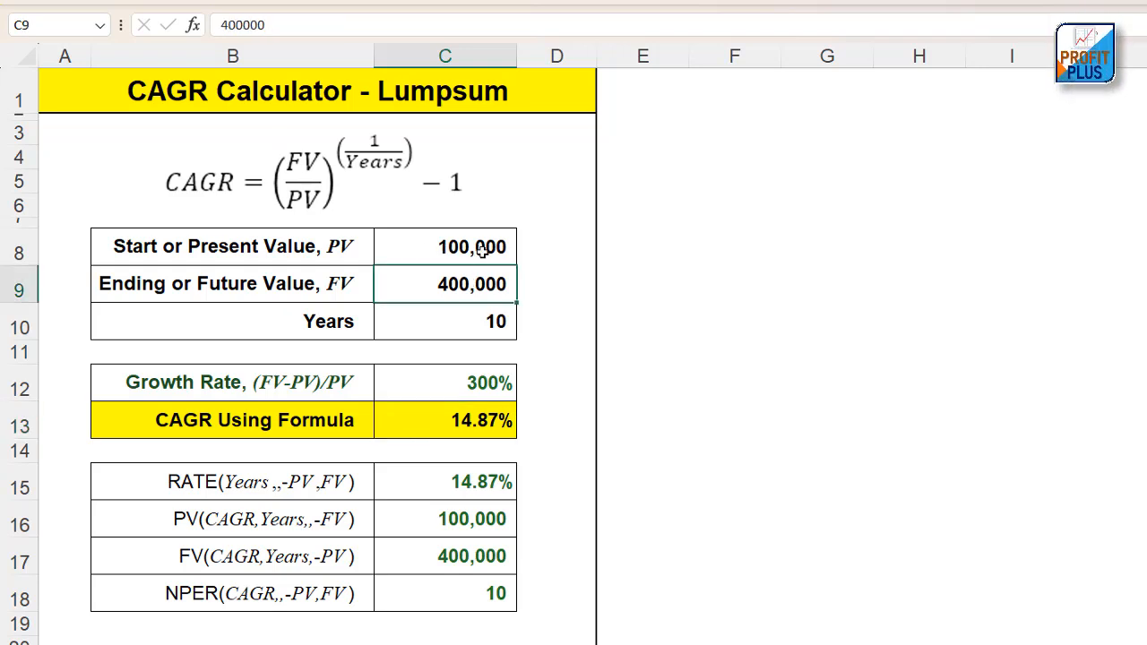
left_click(481, 250)
left_click(493, 322)
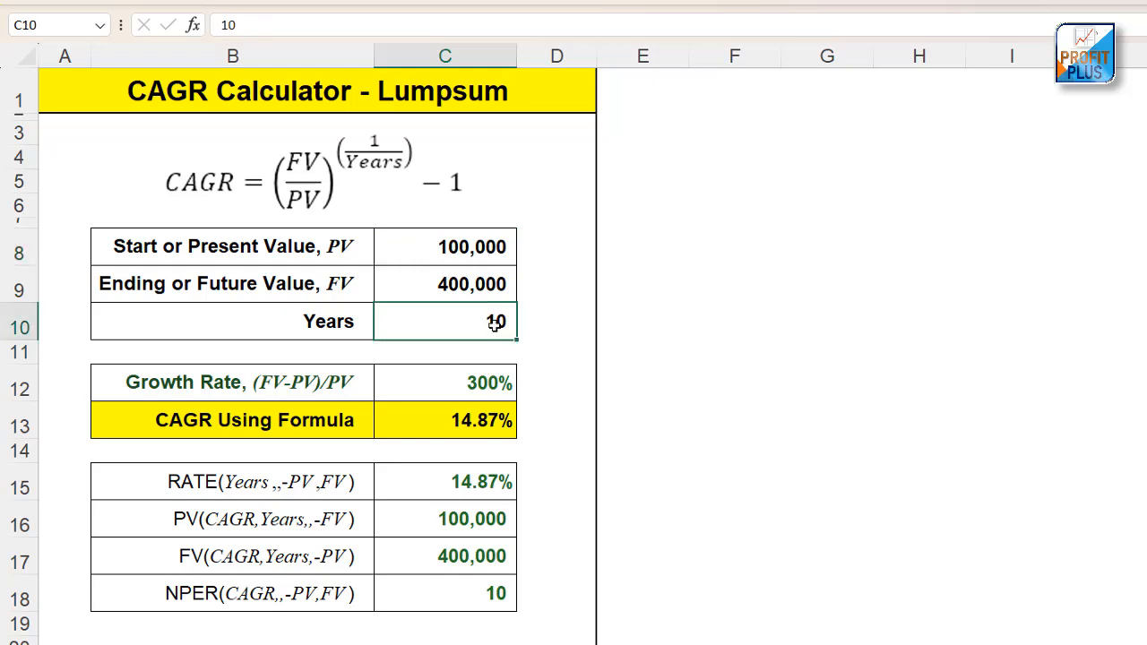
left_click(463, 199)
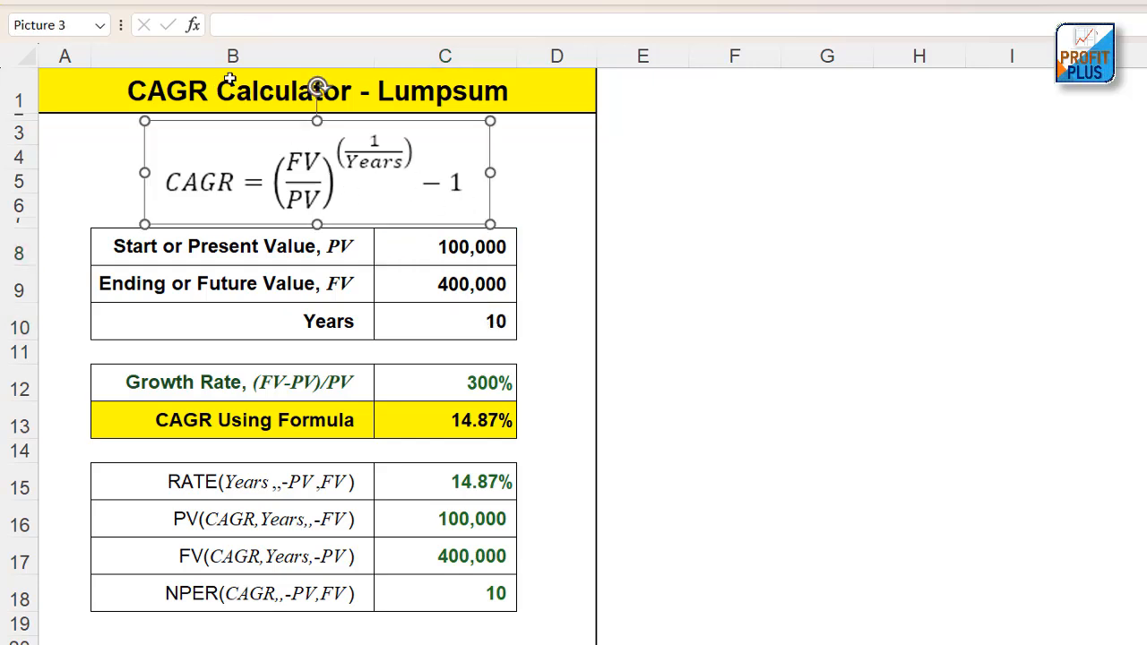
left_click(506, 427)
left_click_drag(463, 249, 478, 284)
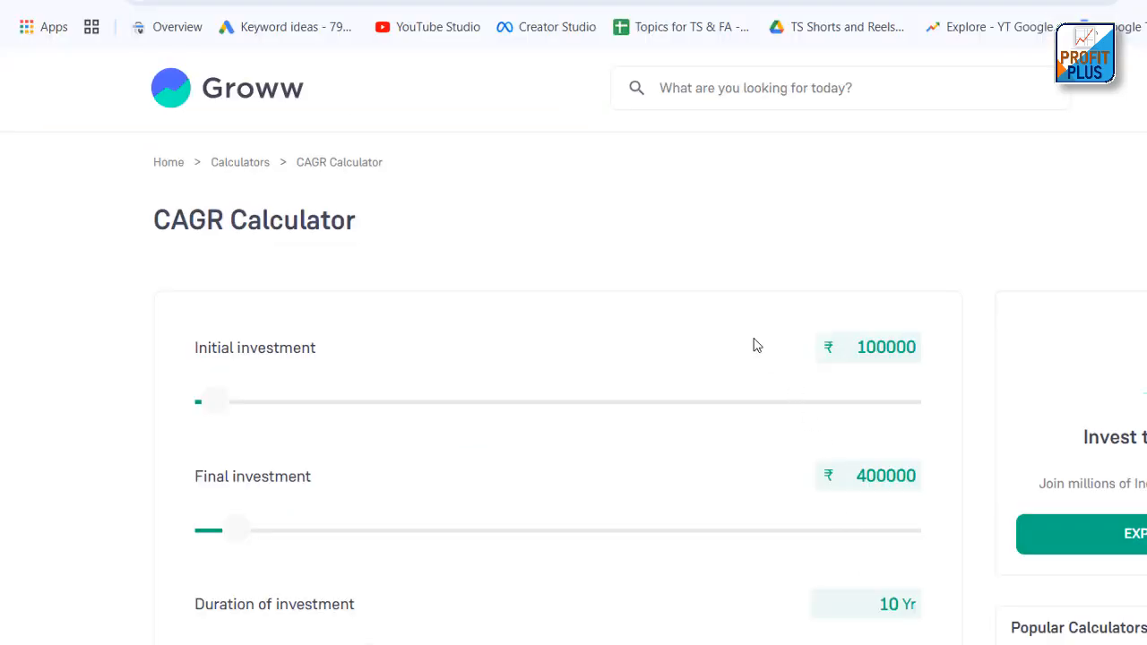
Switch to Groww's CAGR Calculator in the browser, reset it and set the initial investment to ₹100000
left_click(259, 99)
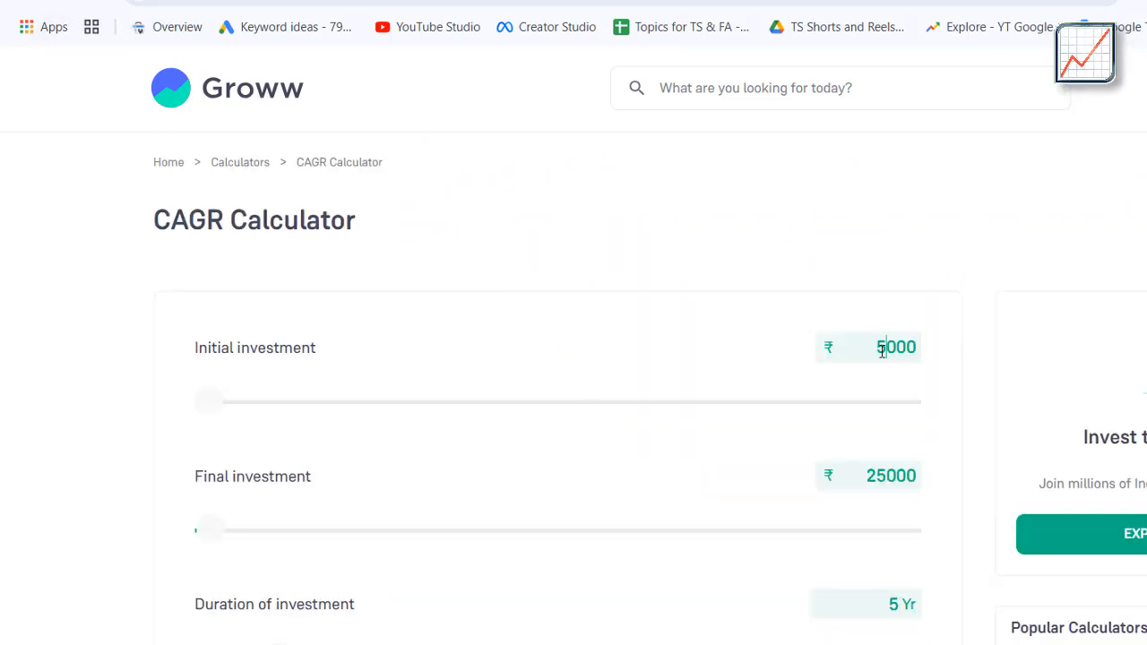
left_click_drag(884, 346, 875, 347)
scroll(987, 354, "down", 1)
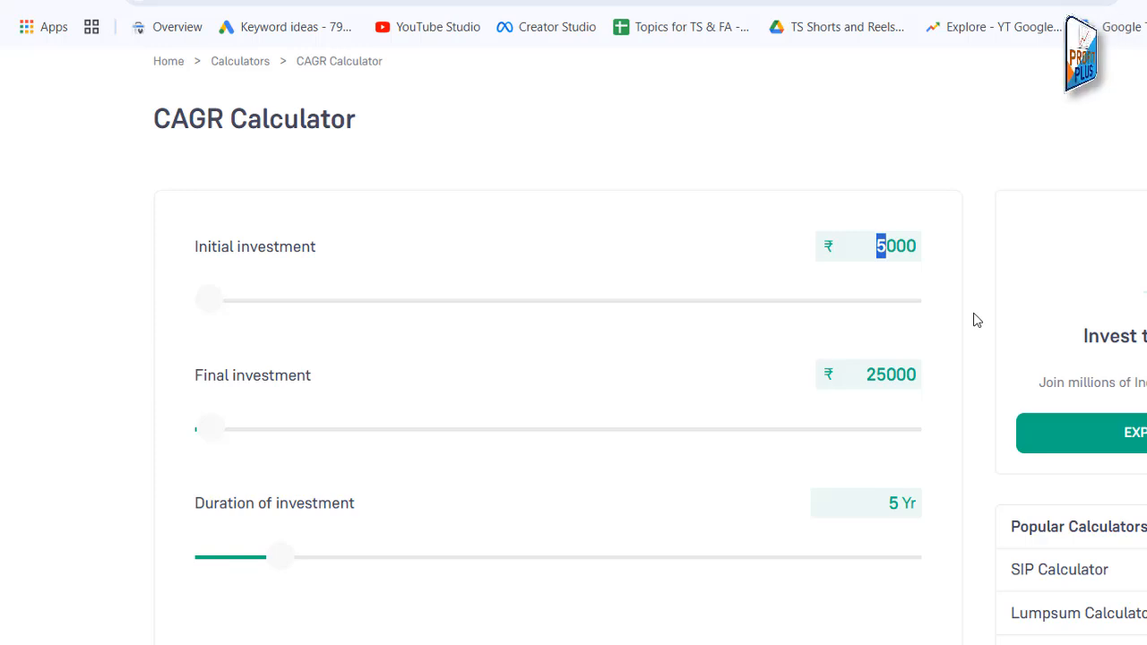
type("100")
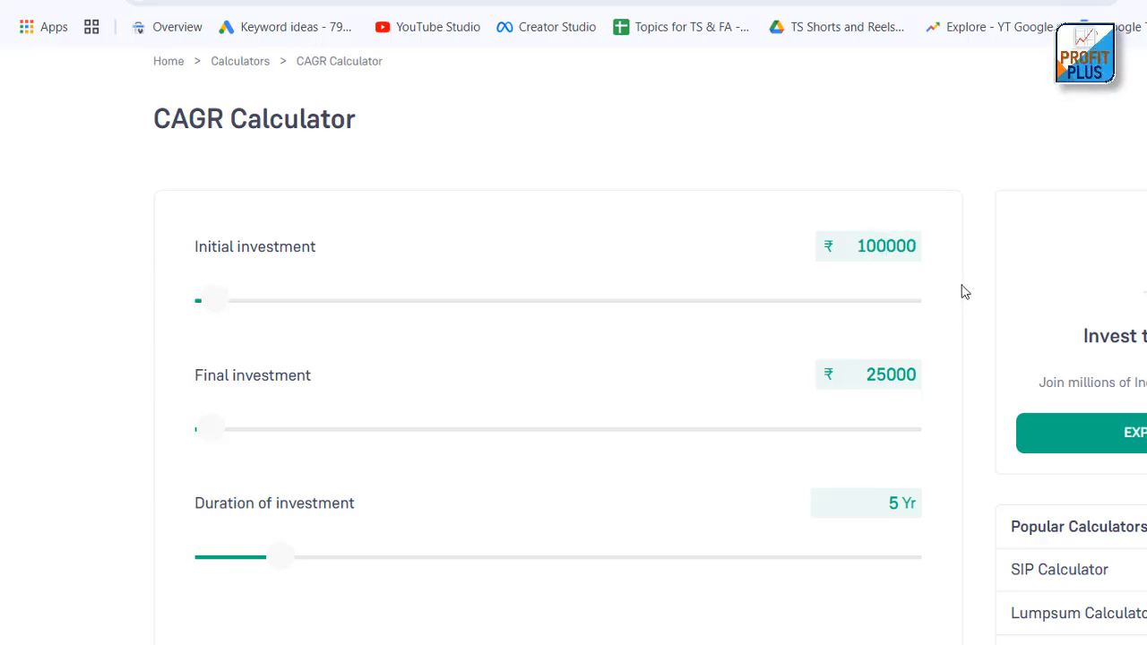
Set the final investment to ₹400000 and the duration of investment to 10 years
scroll(932, 296, "down", 1)
left_click_drag(887, 278, 816, 298)
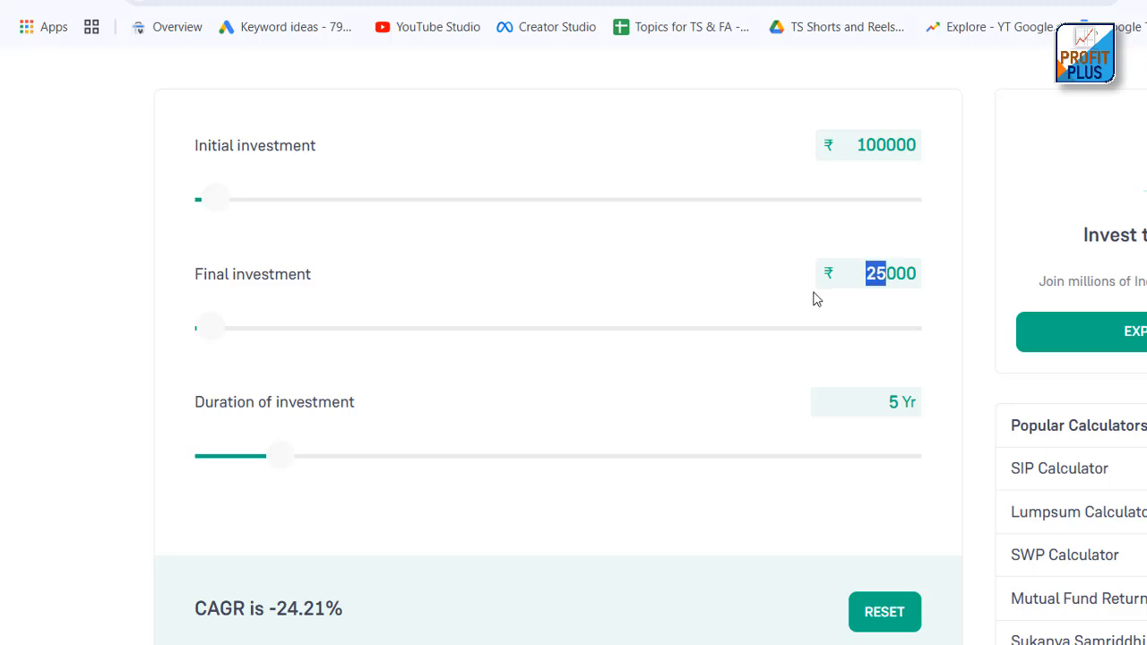
type("400")
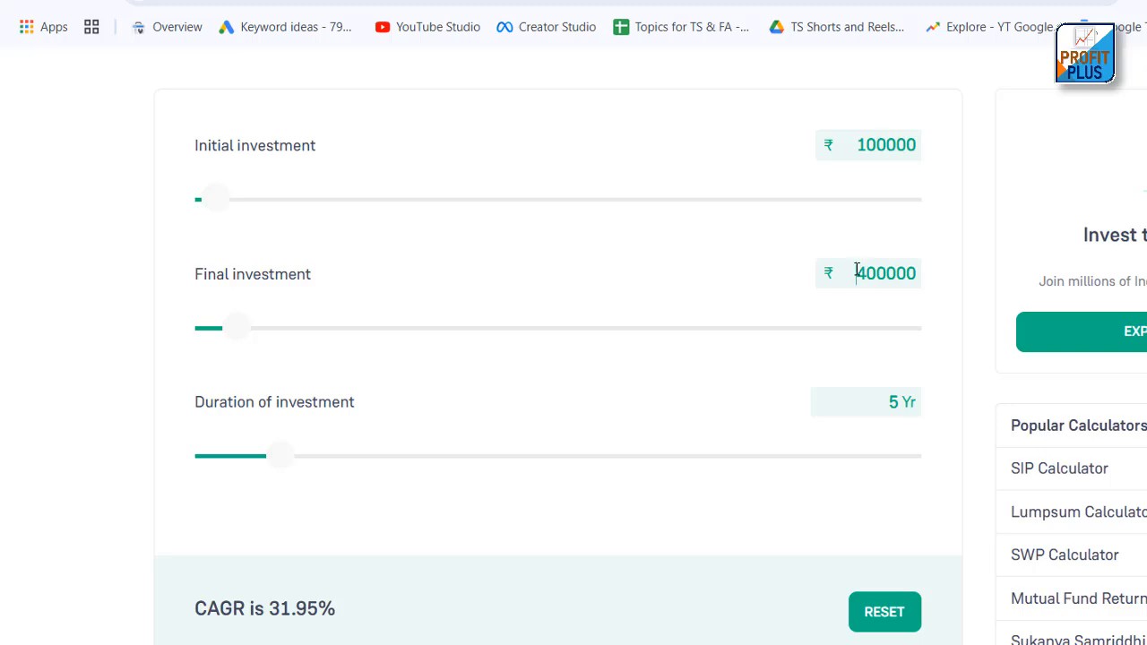
left_click_drag(857, 272, 925, 279)
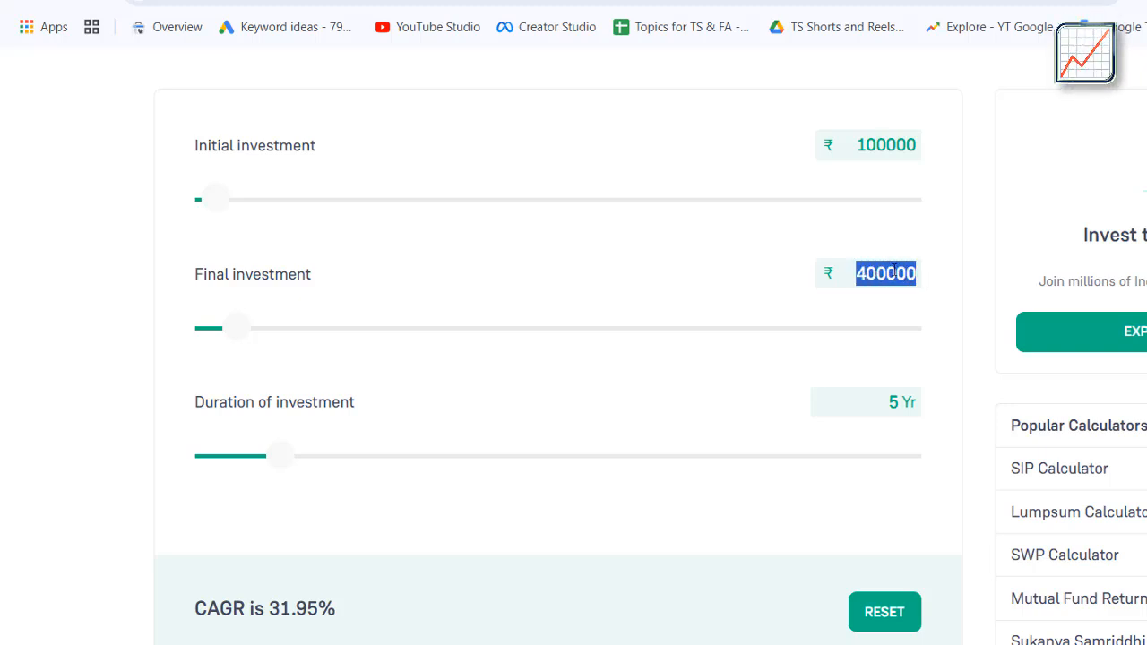
left_click(893, 272)
left_click_drag(282, 456, 365, 478)
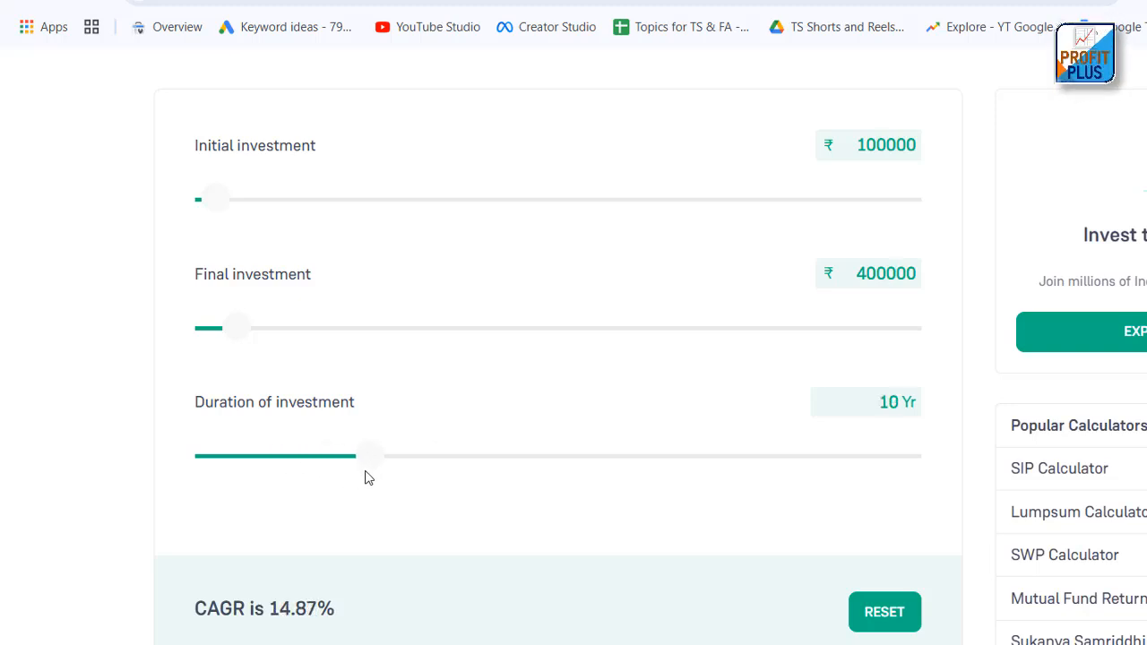
Check the online calculator's initial investment, final investment and duration, and read the CAGR result
left_click_drag(856, 145, 920, 148)
left_click_drag(856, 278, 927, 282)
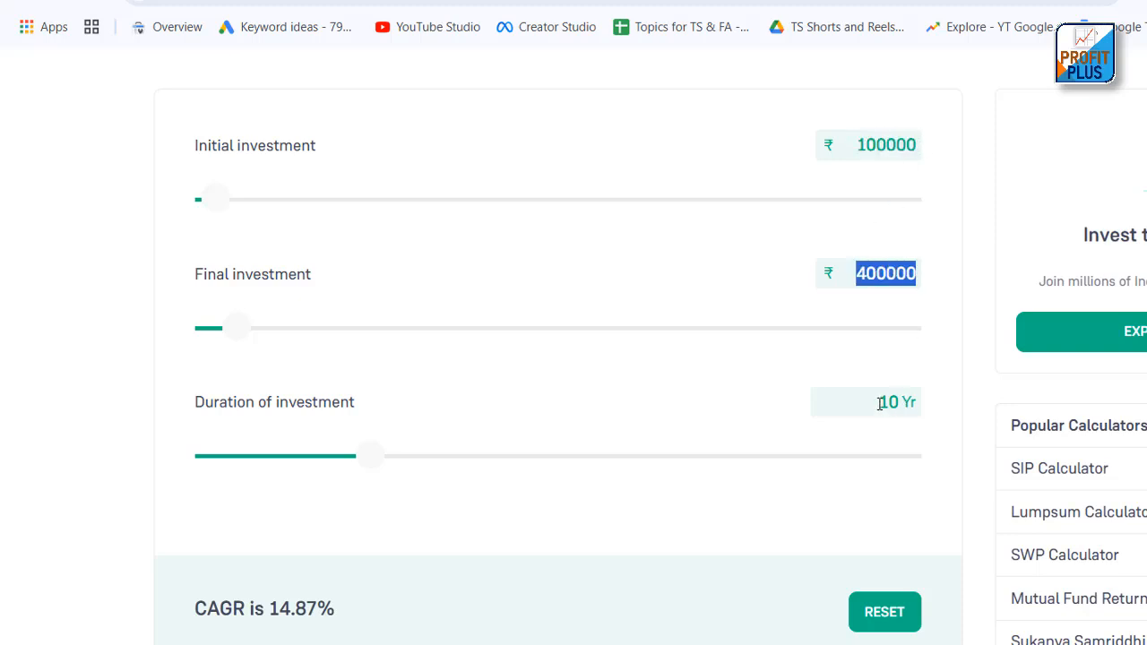
left_click_drag(879, 402, 908, 402)
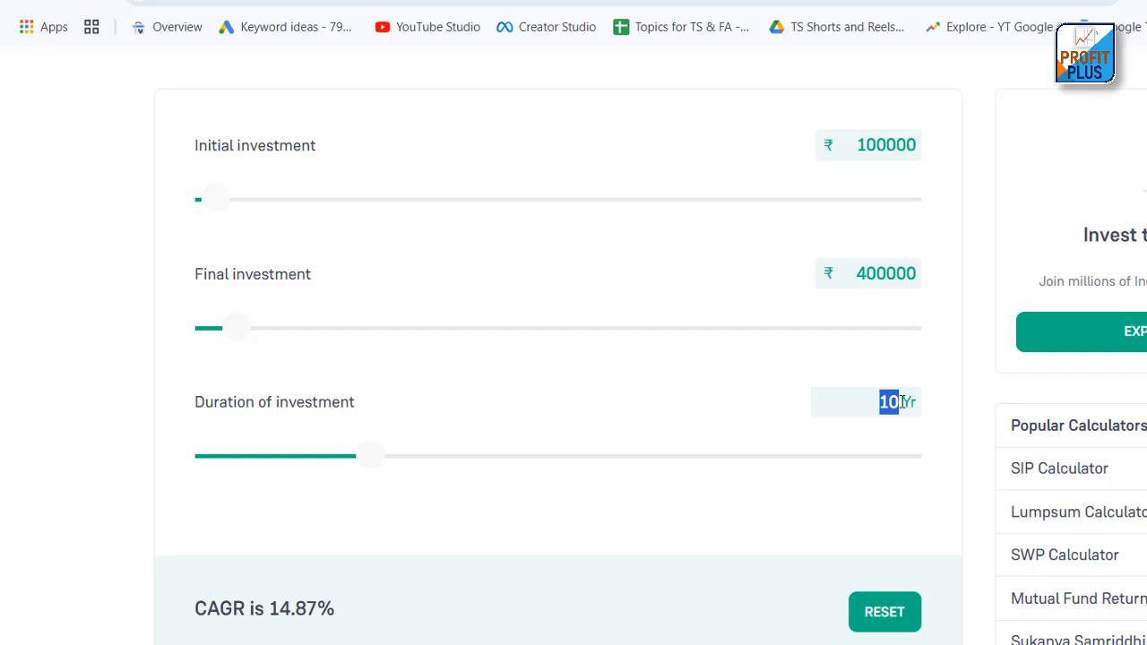
left_click_drag(270, 608, 331, 609)
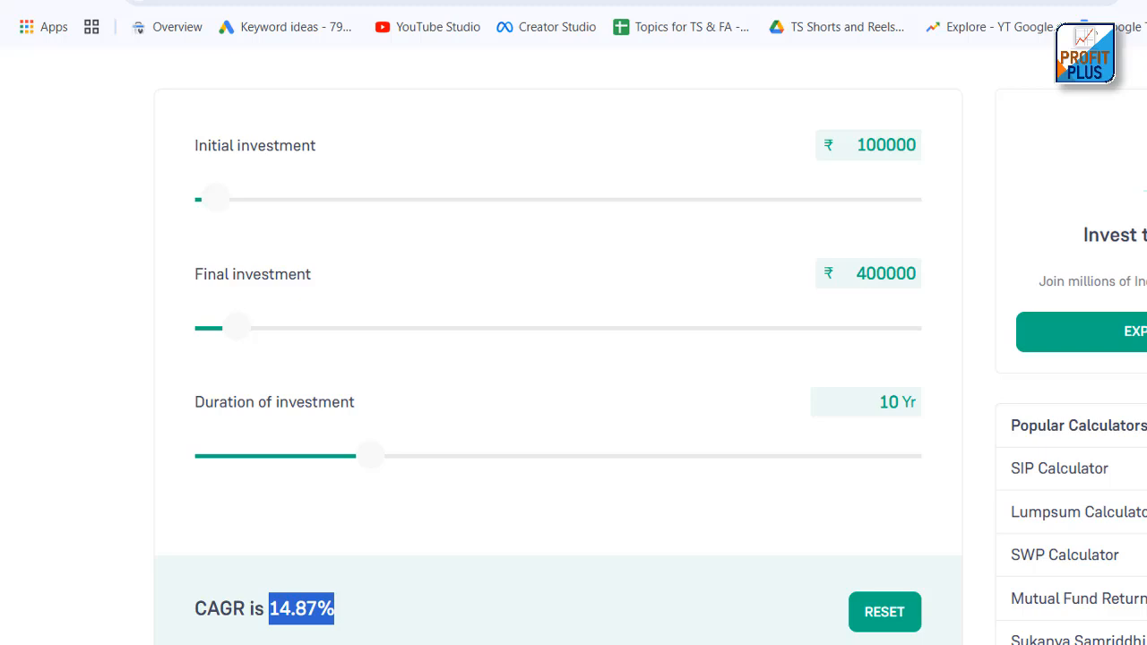
Switch back to the CAGR calculator workbook in Excel and select the present value in C8
left_click(1111, 644)
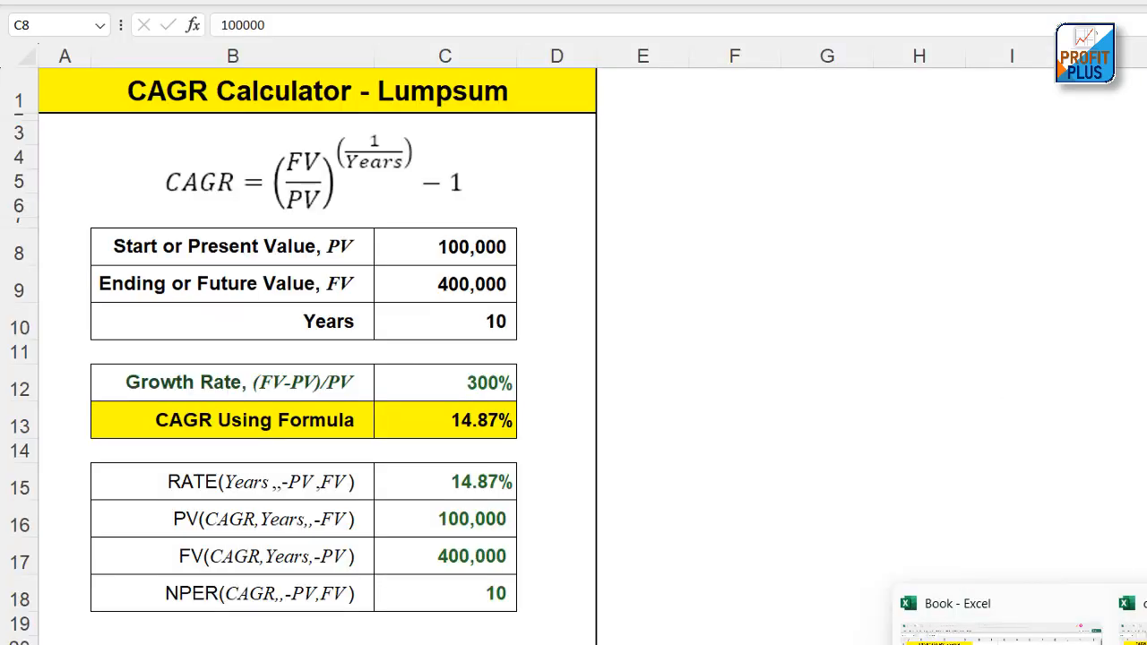
left_click(479, 260)
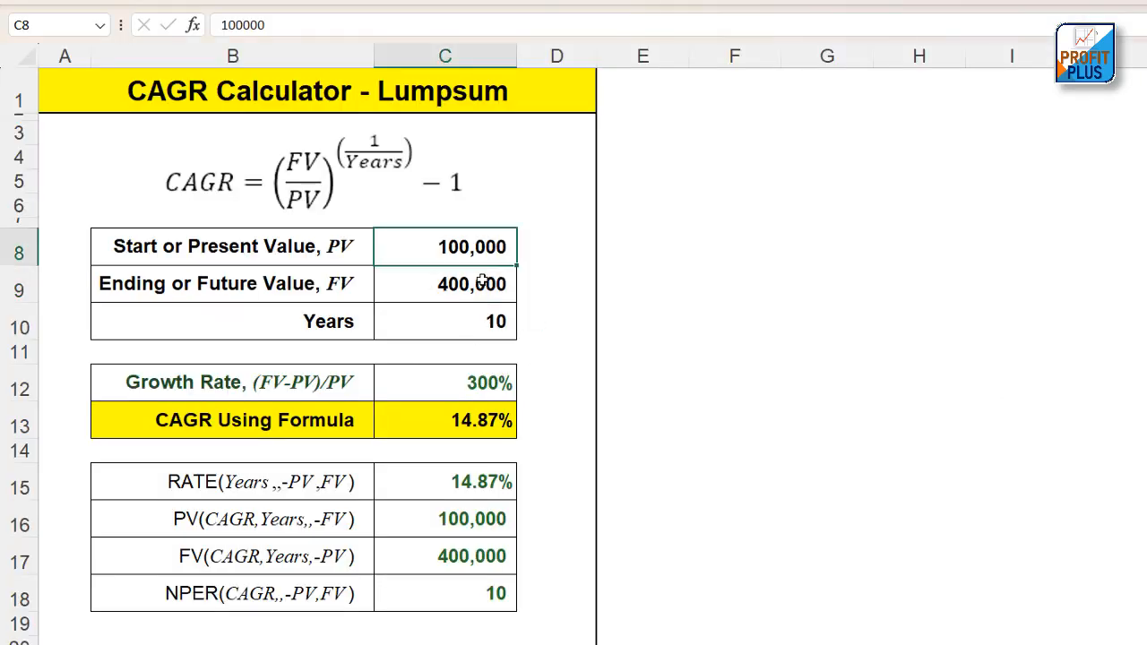
Review the present and future values in C8 and C9, and switch to the CAGR Calculator - Yearly workbook
left_click(480, 283)
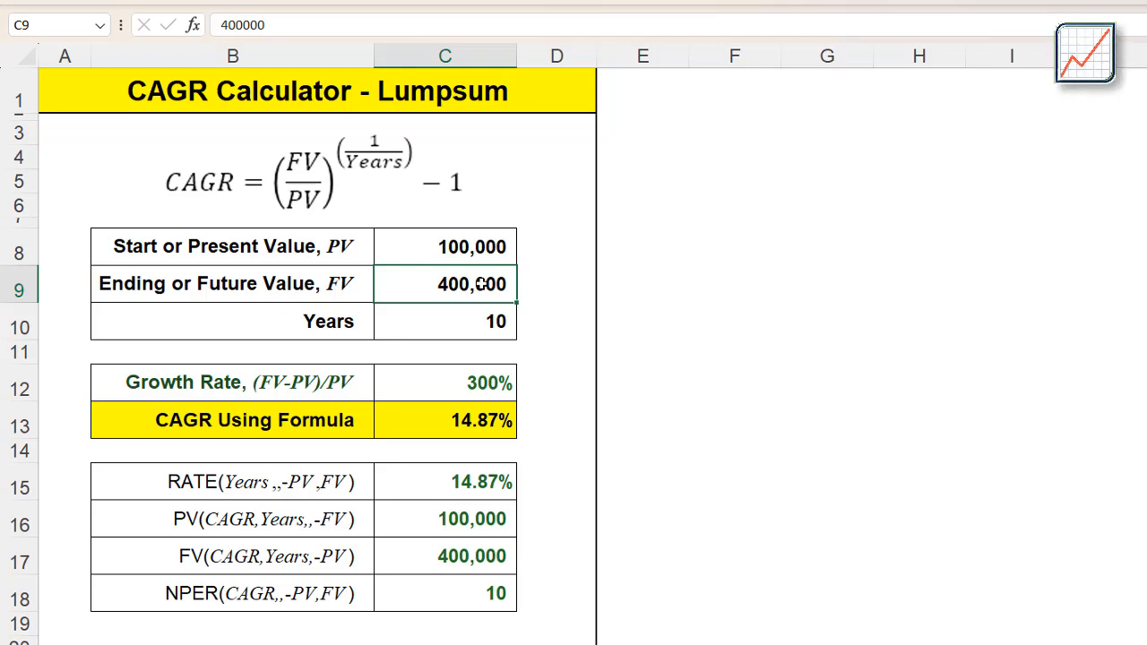
left_click(485, 248)
left_click(483, 280)
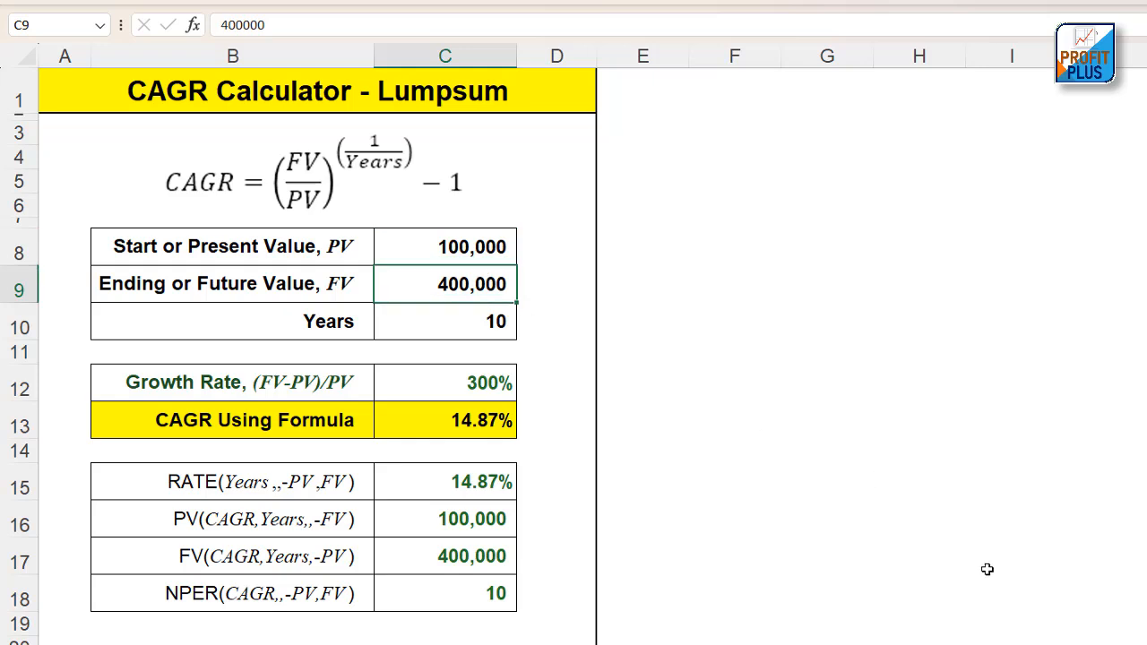
mouse_move(1066, 644)
left_click(1002, 627)
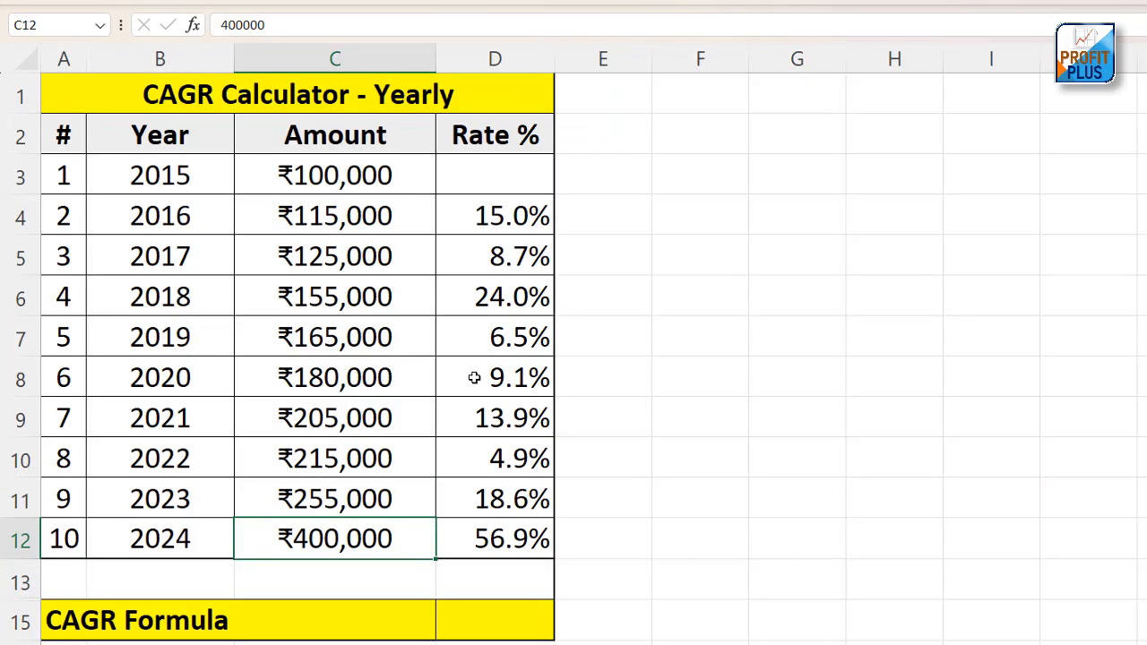
Inspect the RRI formulas behind the yearly rates in D4:D12, the empty CAGR cell D15 and the whole yearly table
left_click(495, 218)
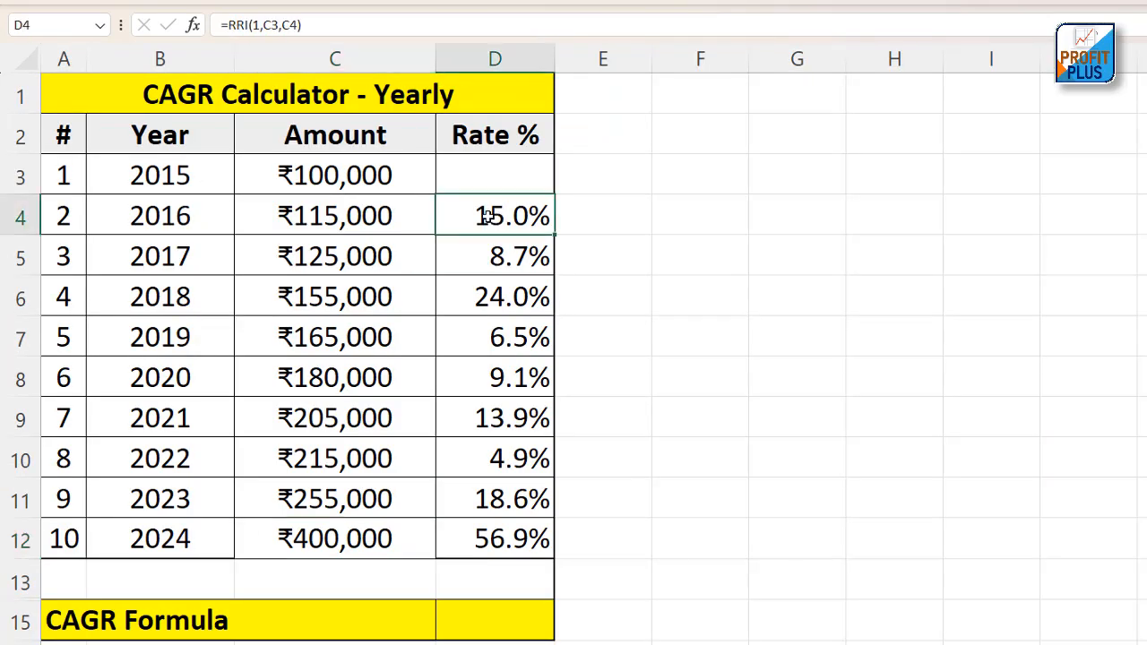
left_click(499, 259)
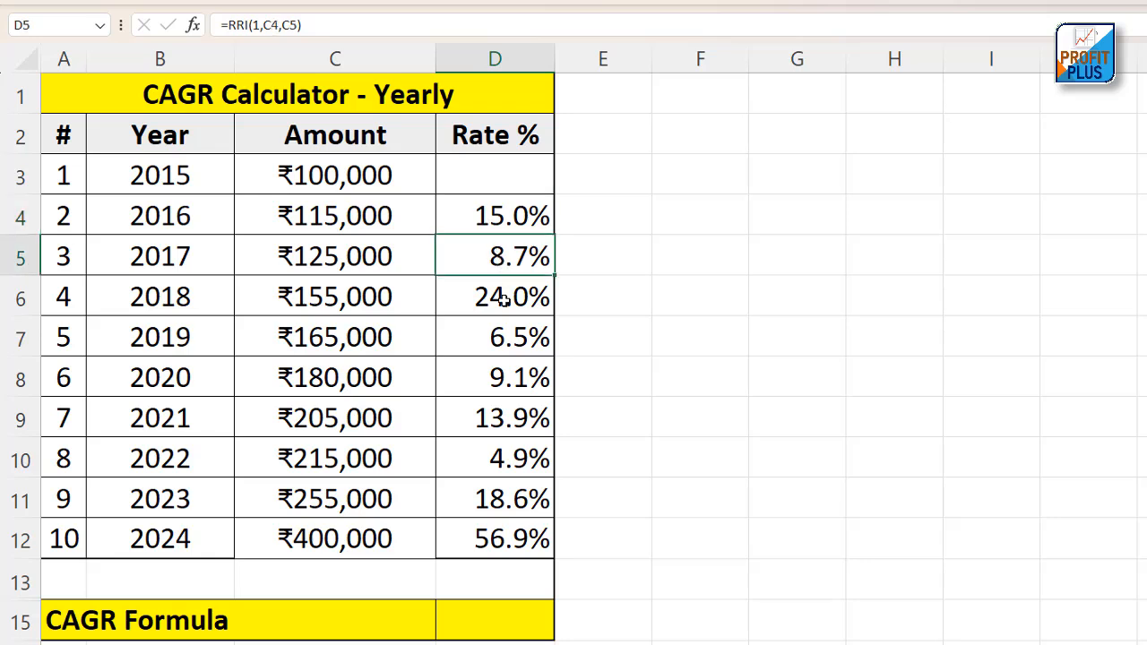
left_click(504, 301)
left_click(512, 343)
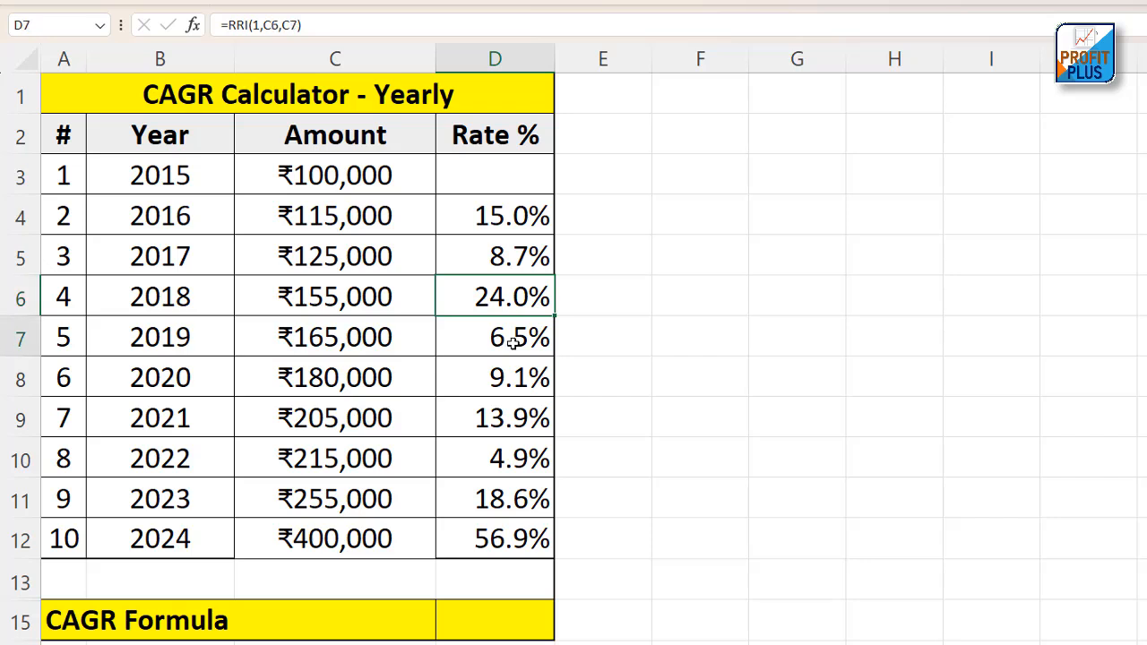
left_click_drag(499, 216, 499, 539)
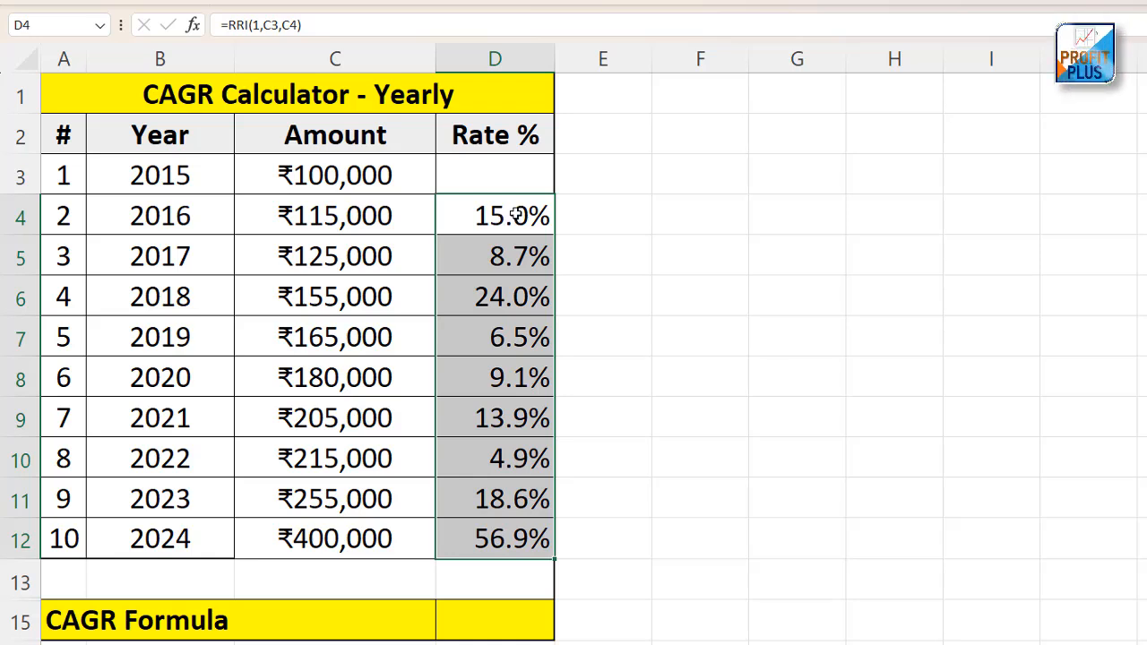
left_click(488, 615)
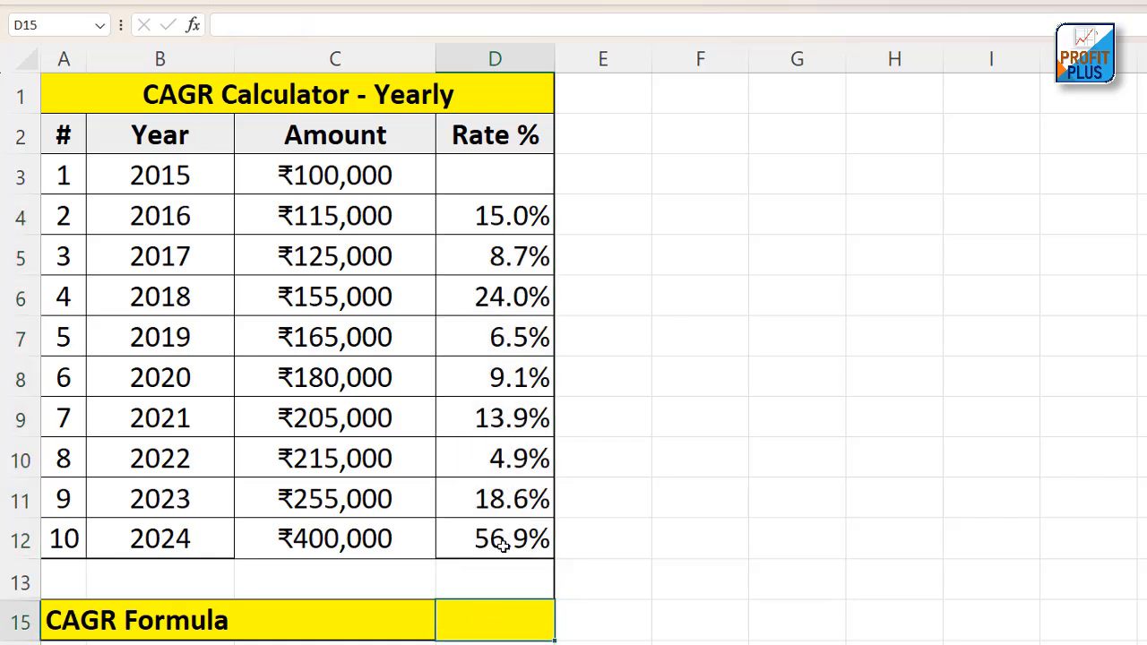
left_click_drag(503, 546, 81, 128)
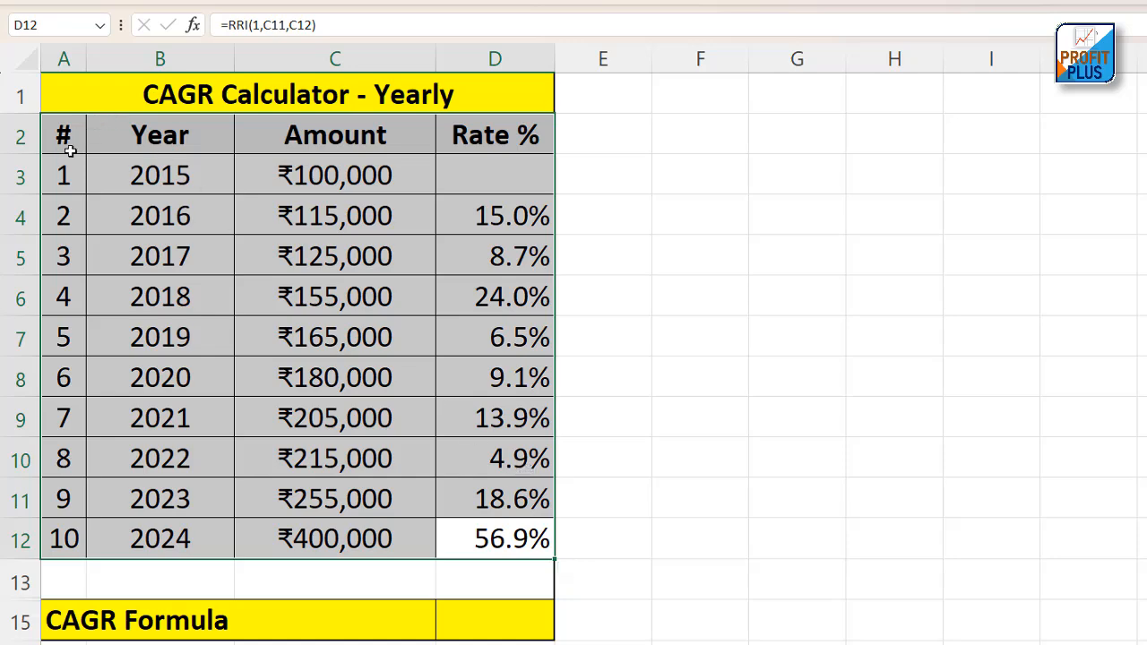
Review the year numbers, the 2015 and 2024 years with their amounts, and the yearly rates in D4:D12
left_click_drag(65, 173, 64, 537)
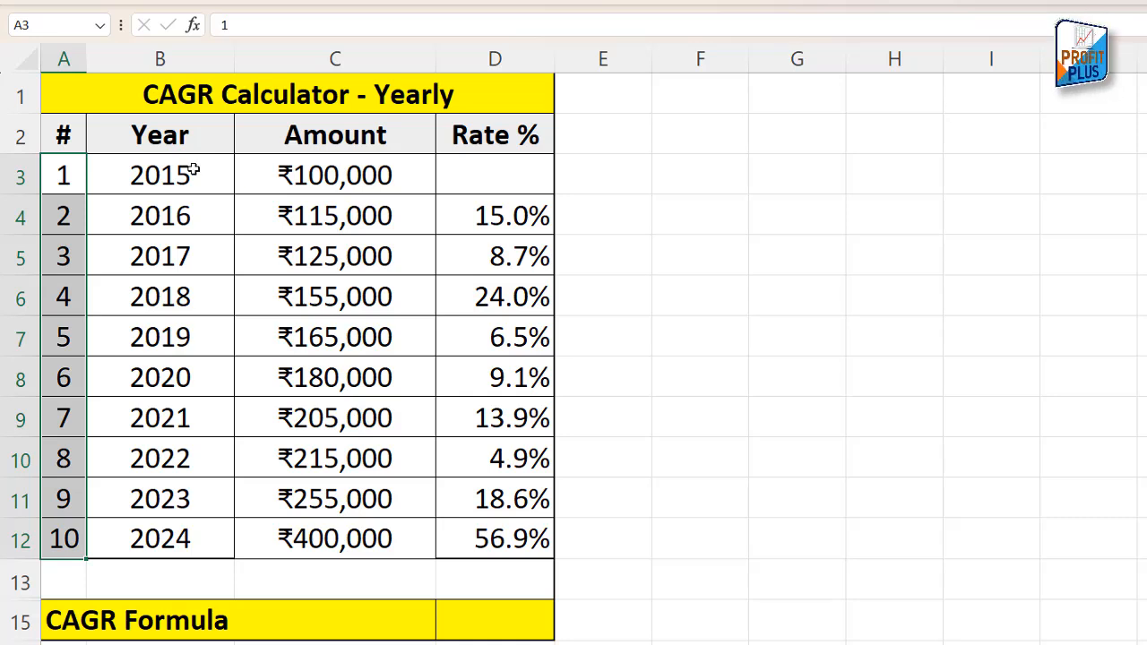
left_click(137, 177)
left_click(302, 163)
left_click(157, 535)
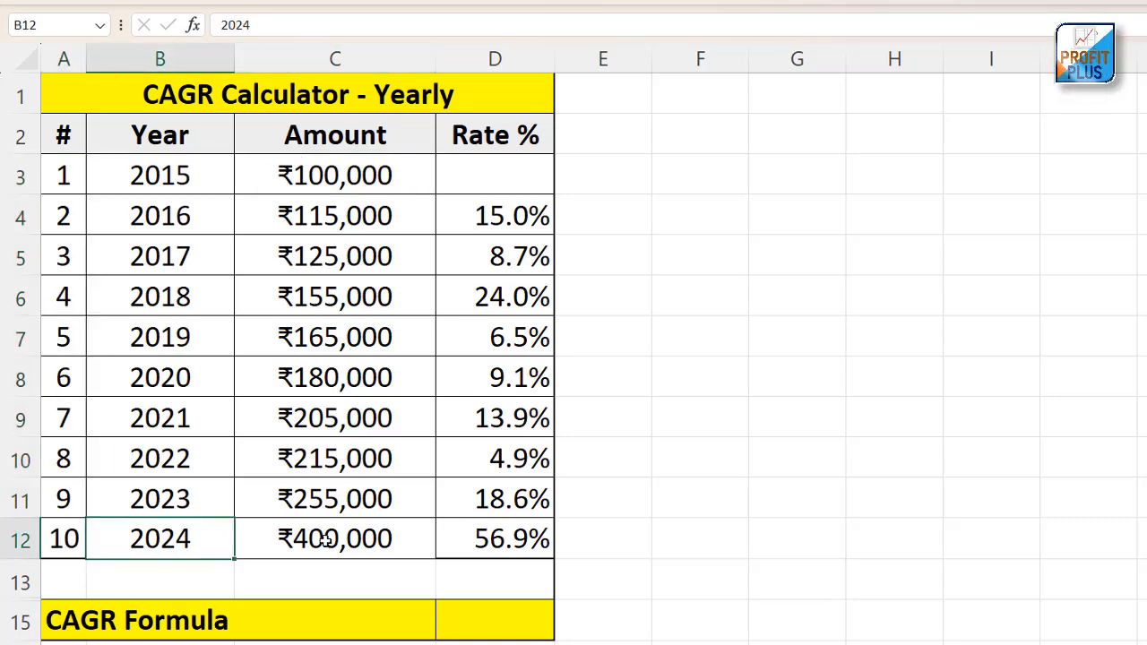
left_click(326, 541)
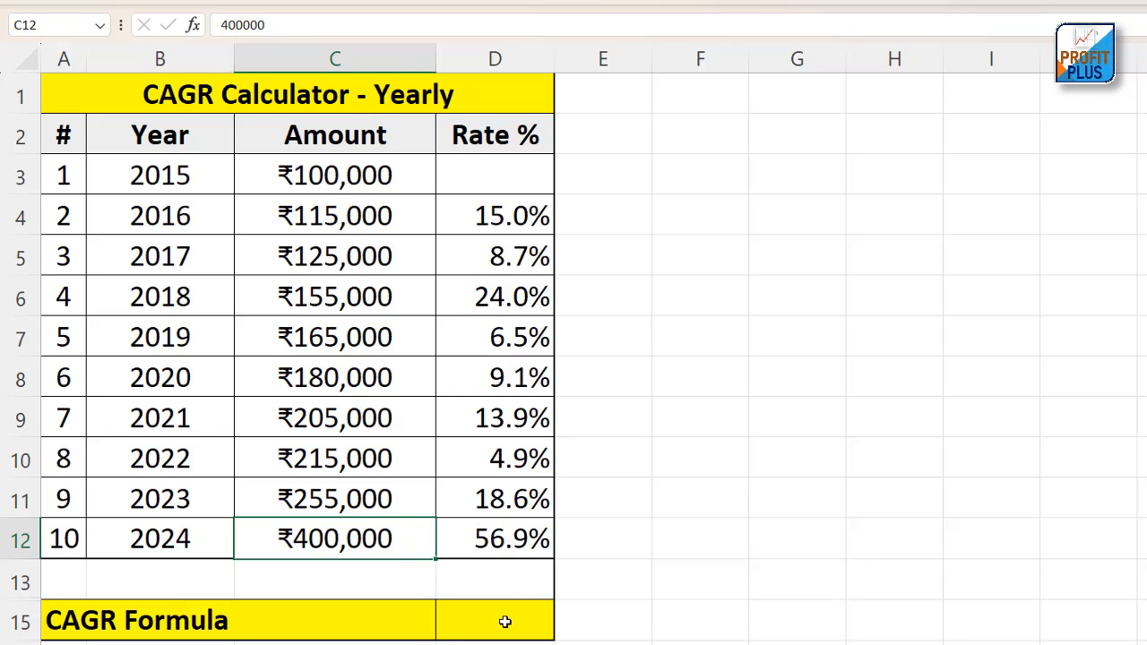
left_click_drag(512, 550, 507, 204)
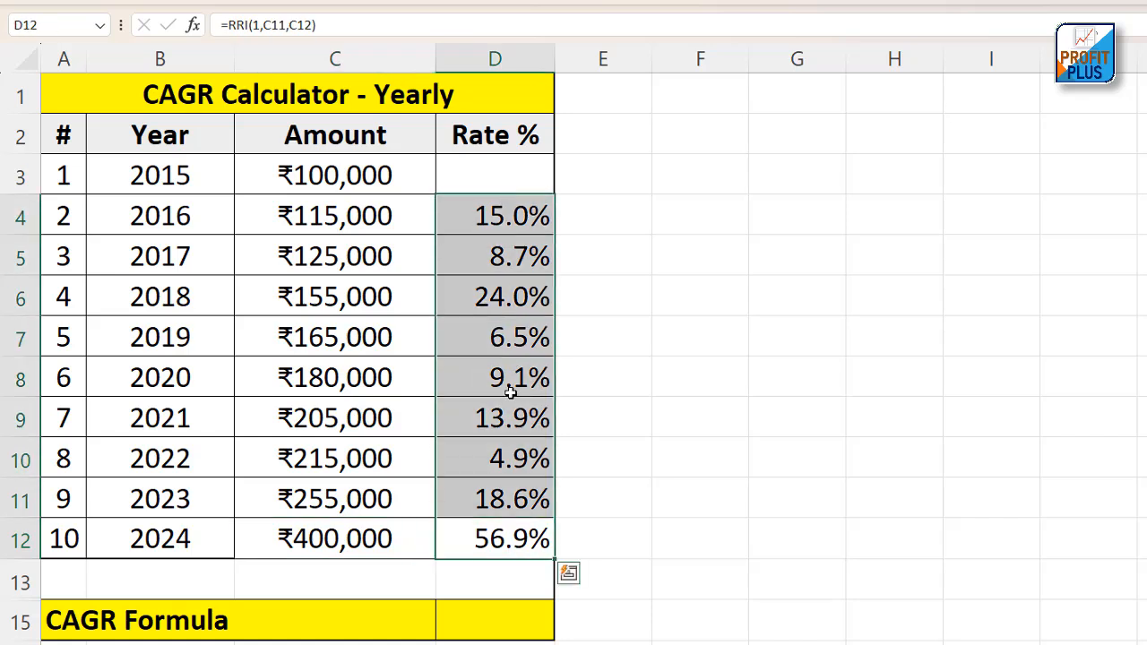
left_click_drag(512, 545, 508, 217)
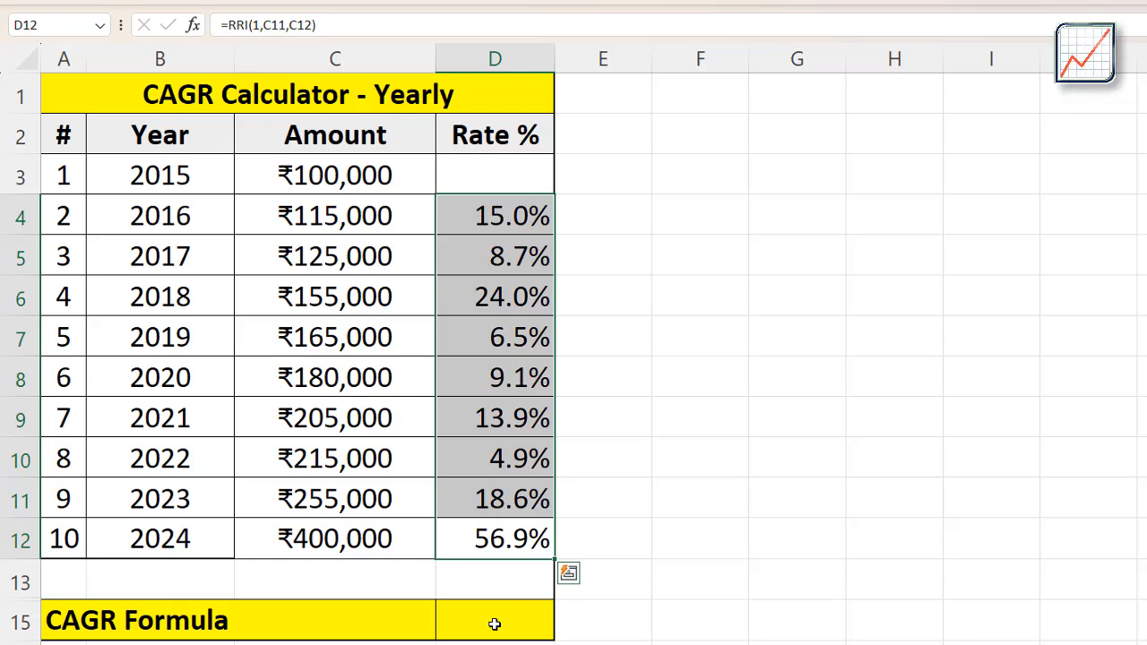
Check the formula picture in the Lumpsum workbook and begin the yearly sheet's CAGR formula in D15 with =(C12/C3)
mouse_move(1111, 644)
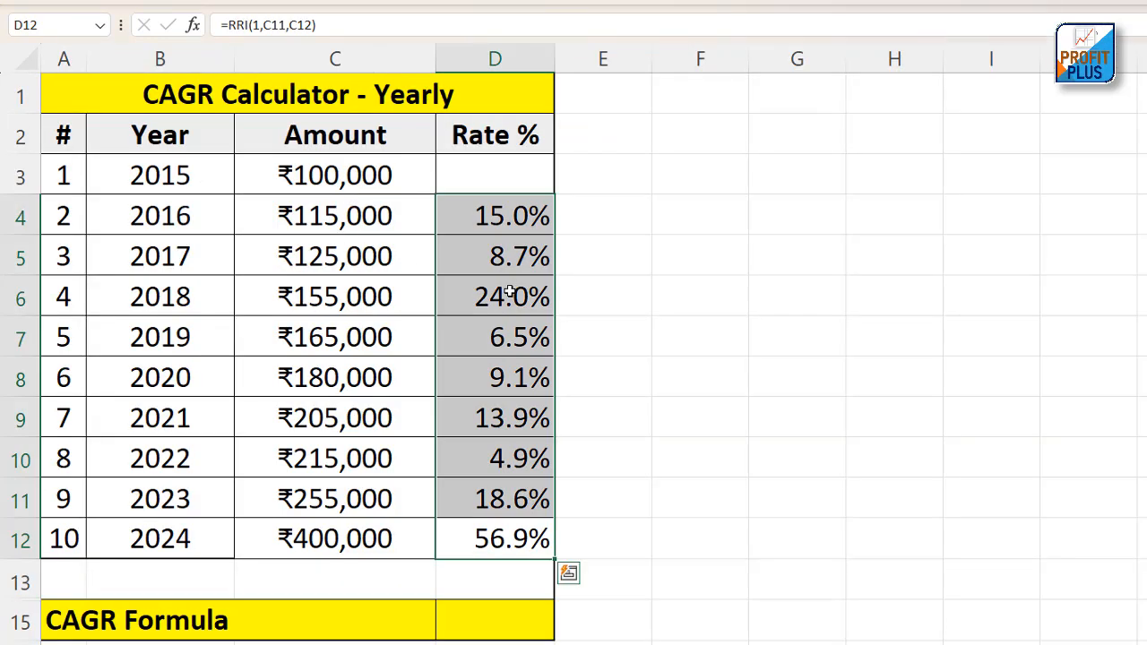
left_click(525, 609)
type("=")
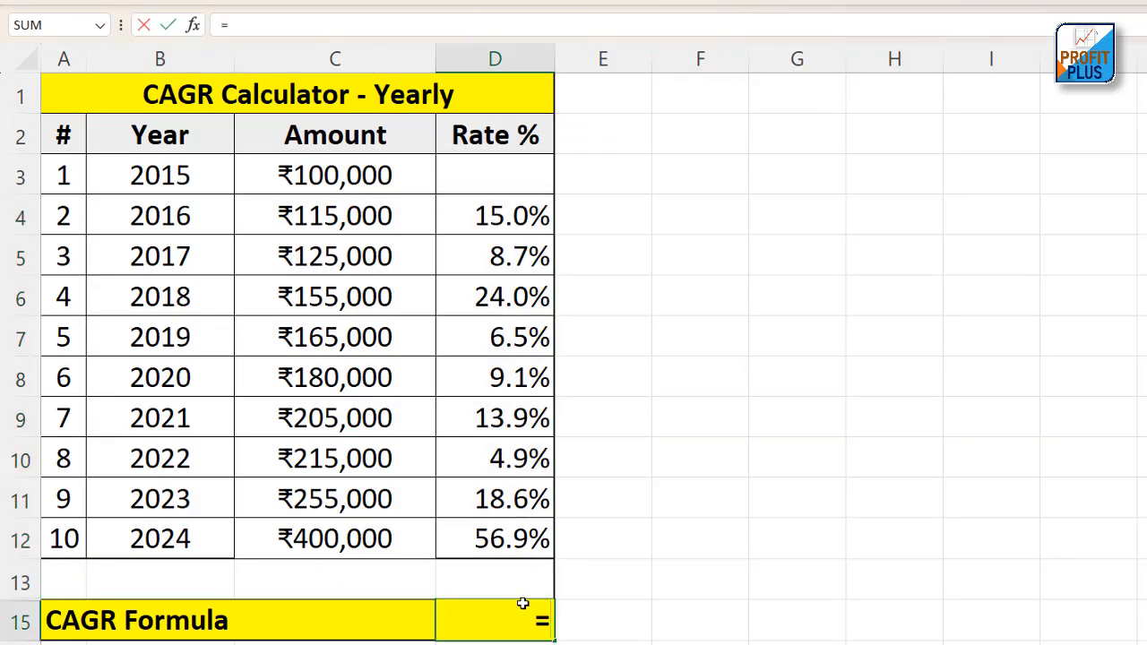
left_click(331, 541)
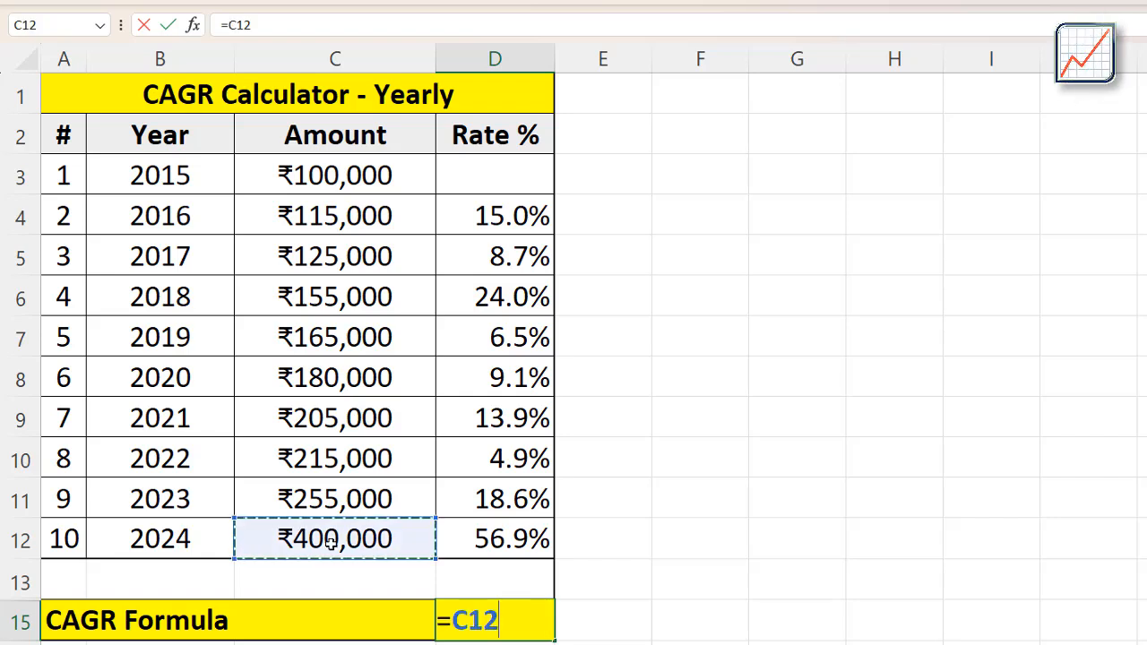
type("/")
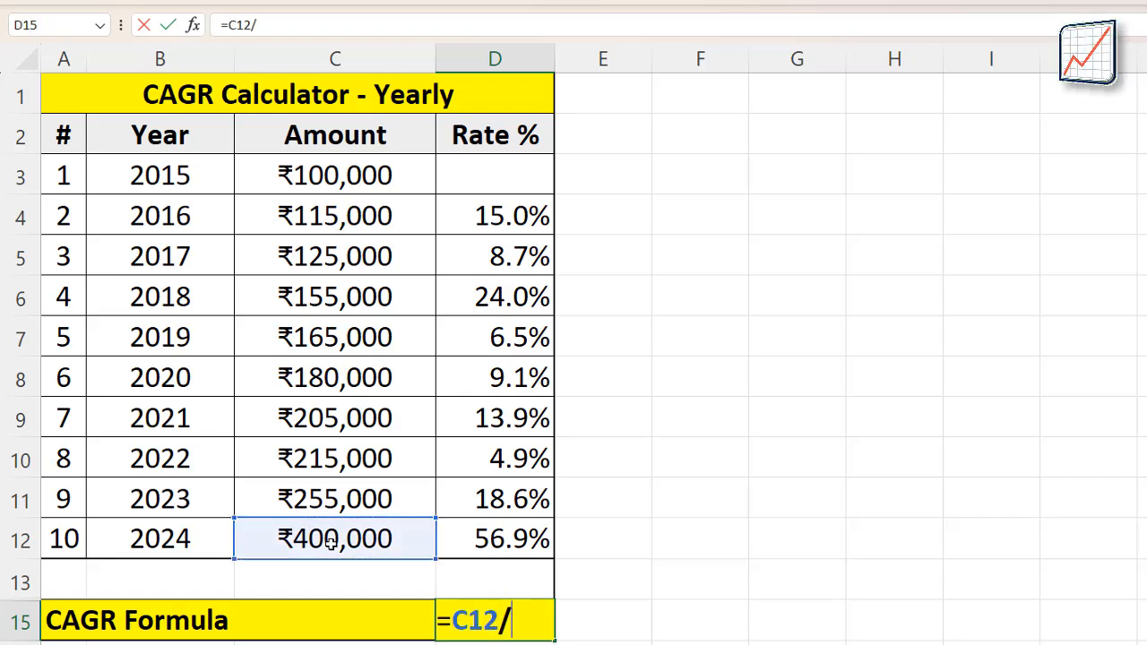
left_click(345, 175)
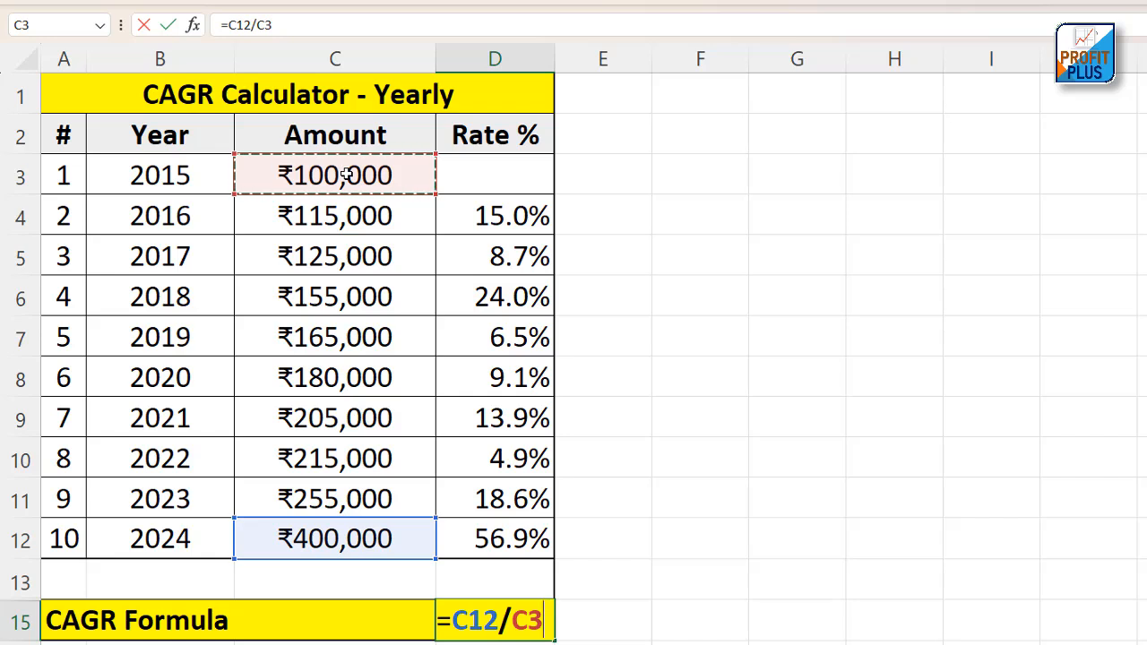
type(")")
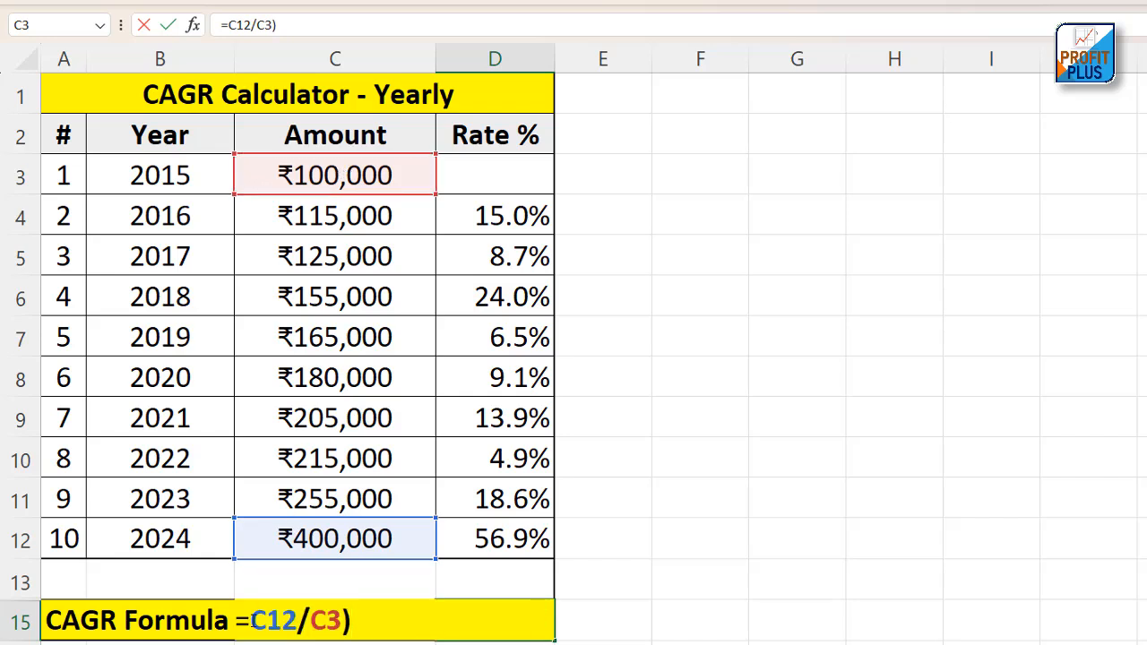
type("(")
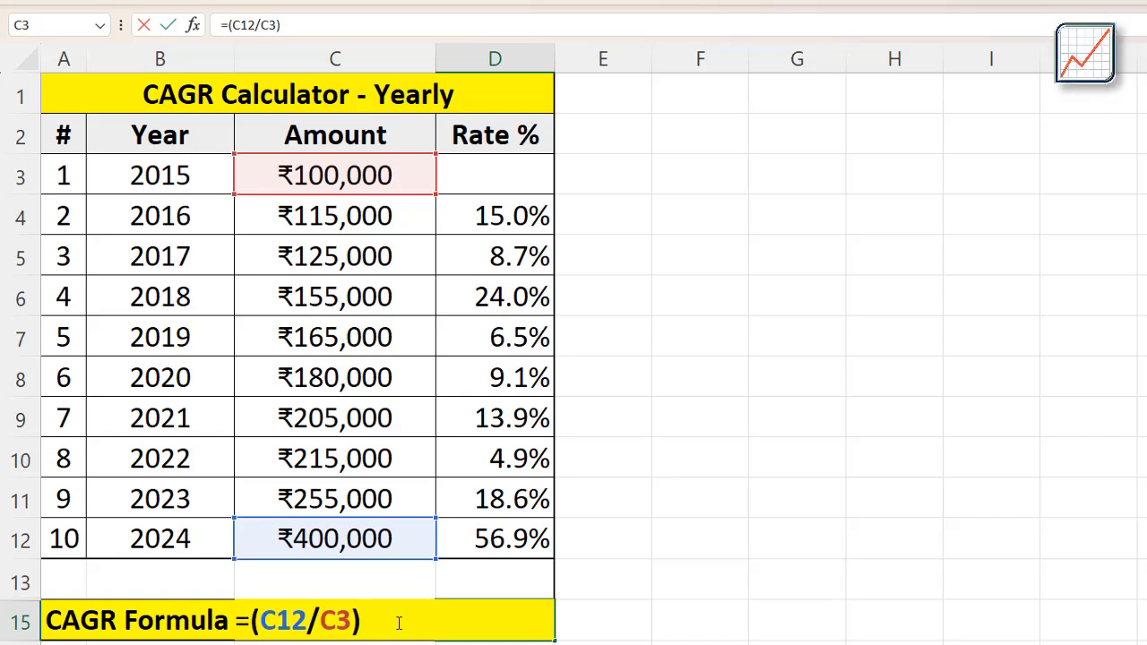
type("^")
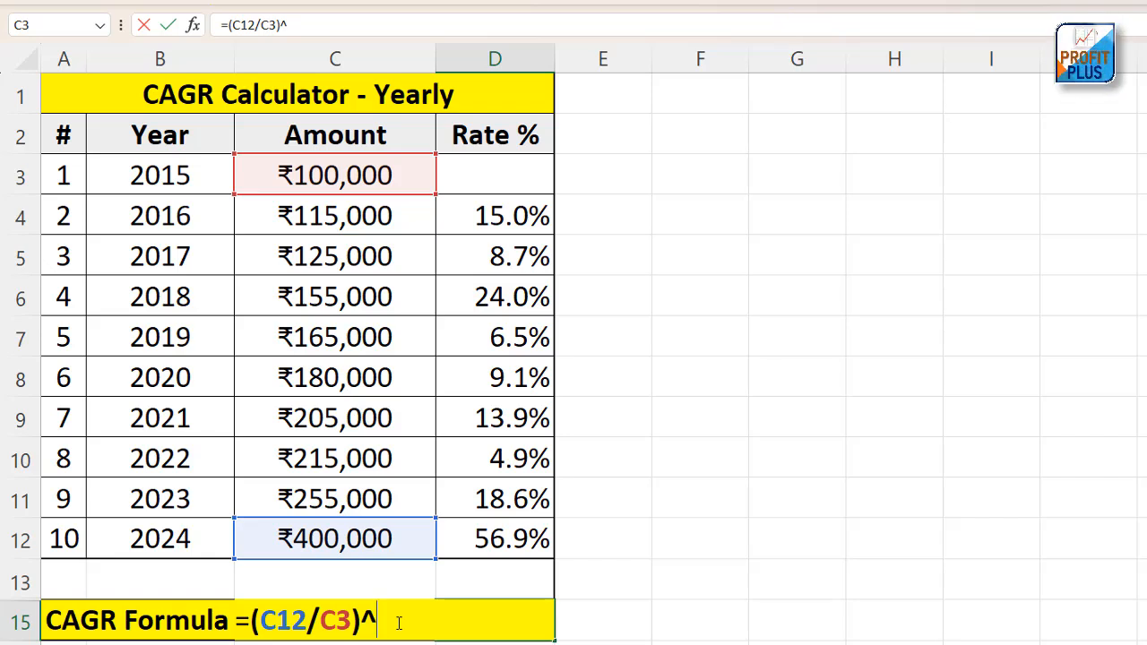
Complete the D15 formula with the 10-year exponent and subtraction, giving =(C12/C3)^(1/10)-1
type("(1")
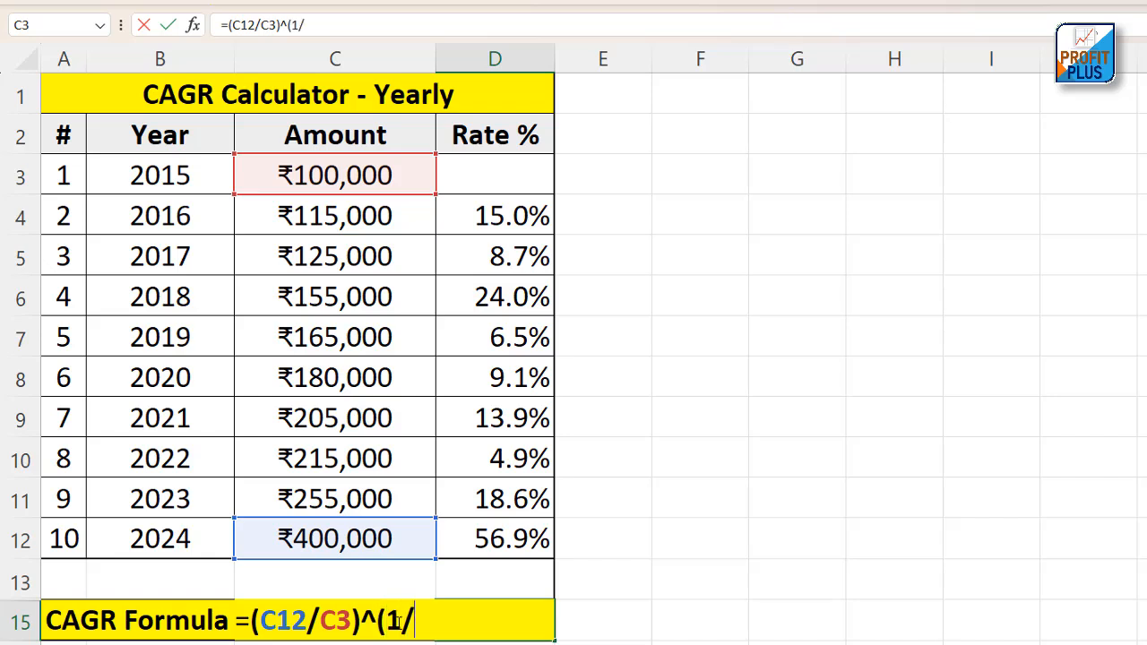
type("/10)")
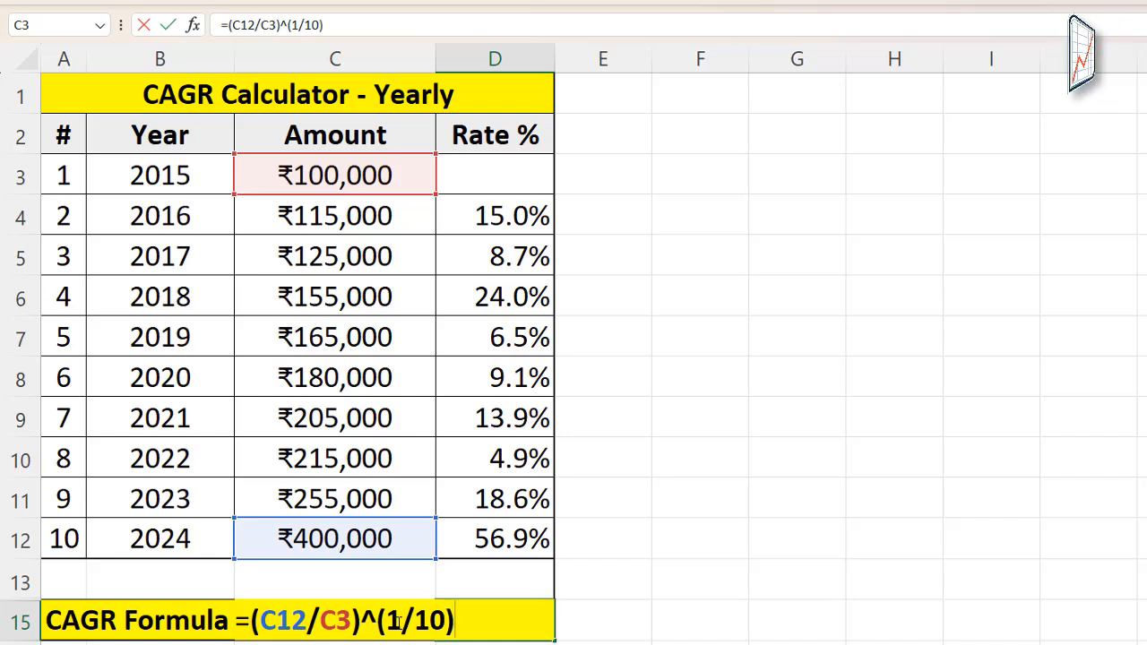
type("-")
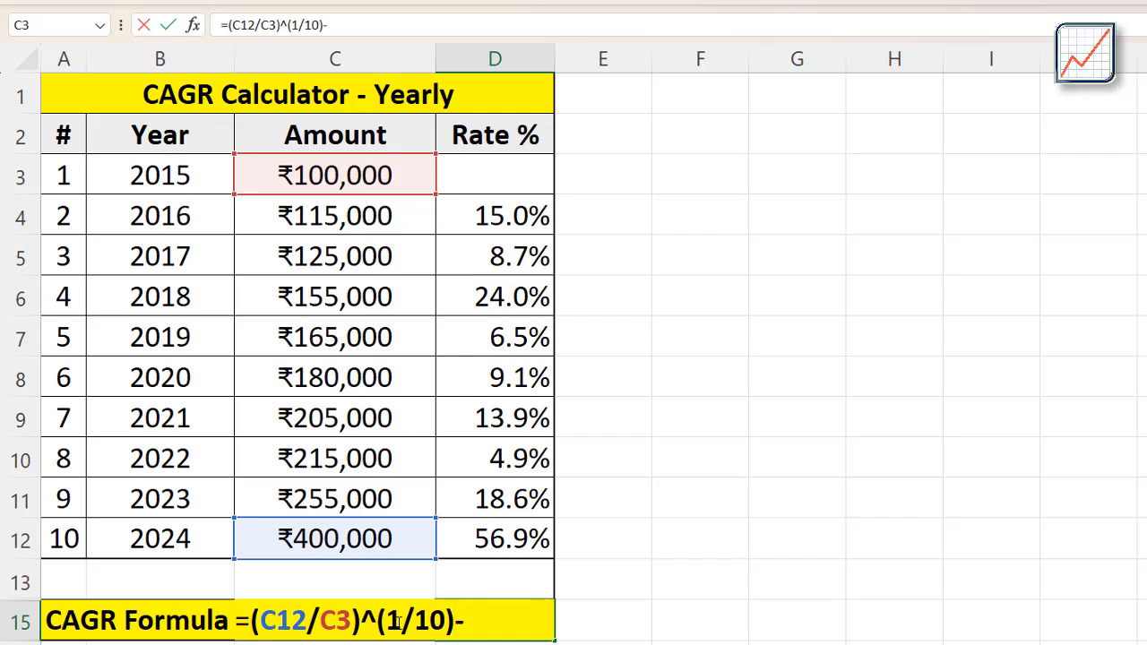
type("1")
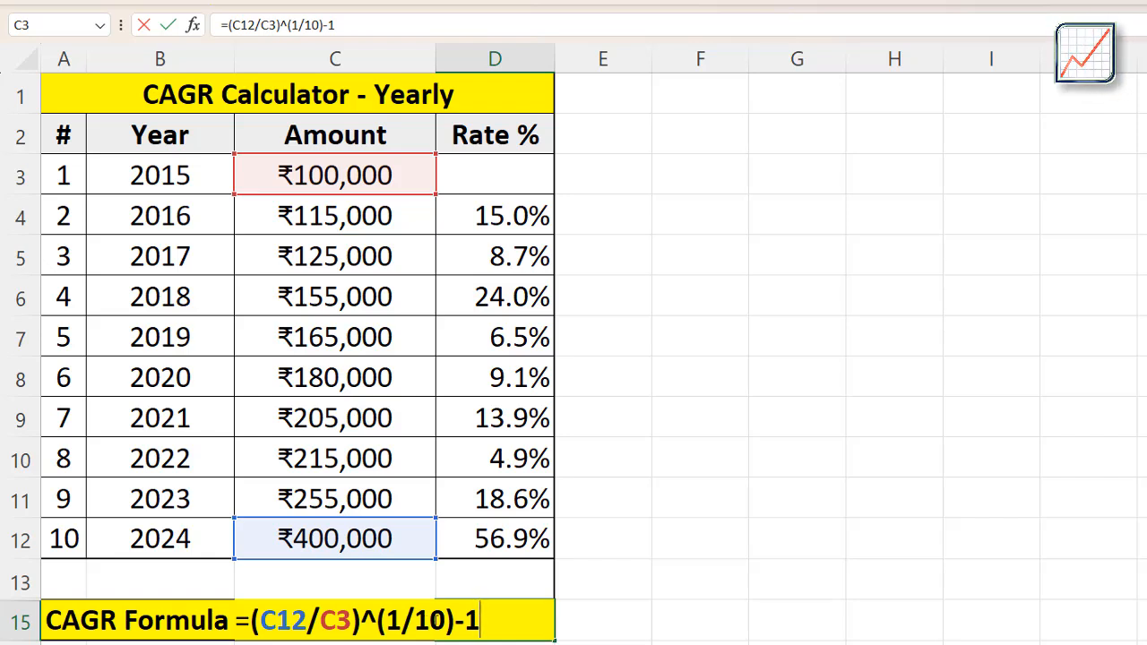
key("Return")
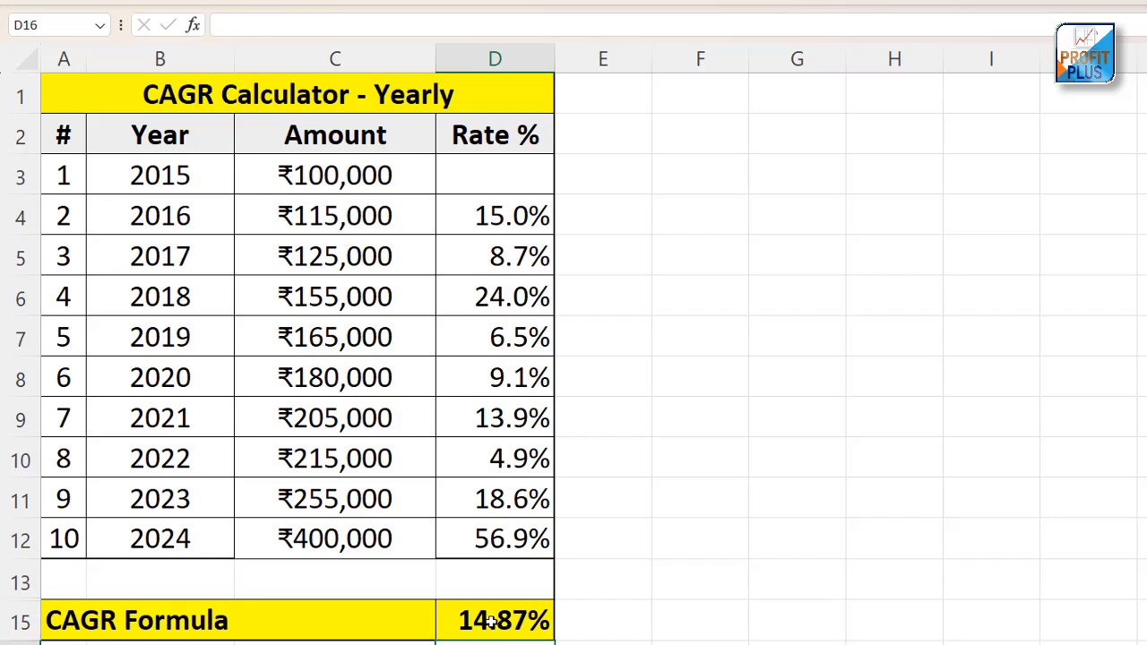
Review the CAGR formula in D15 and leave it without saving any edit
left_click(481, 624)
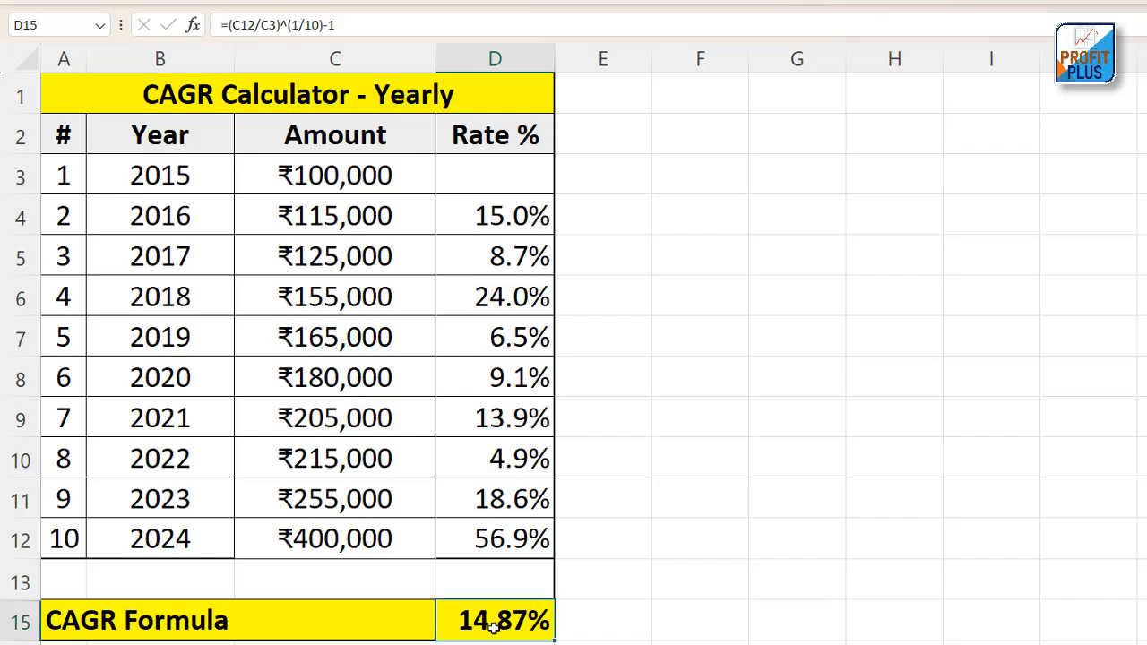
left_click_drag(346, 25, 212, 26)
left_click(343, 28)
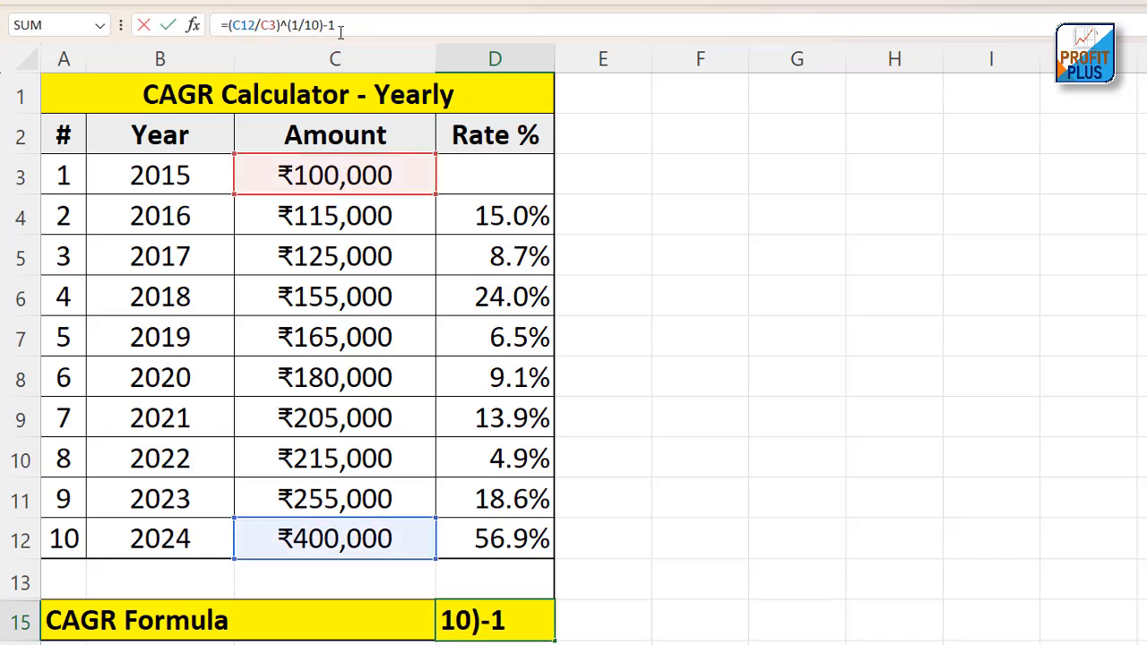
left_click_drag(362, 26, 228, 26)
left_click(483, 289)
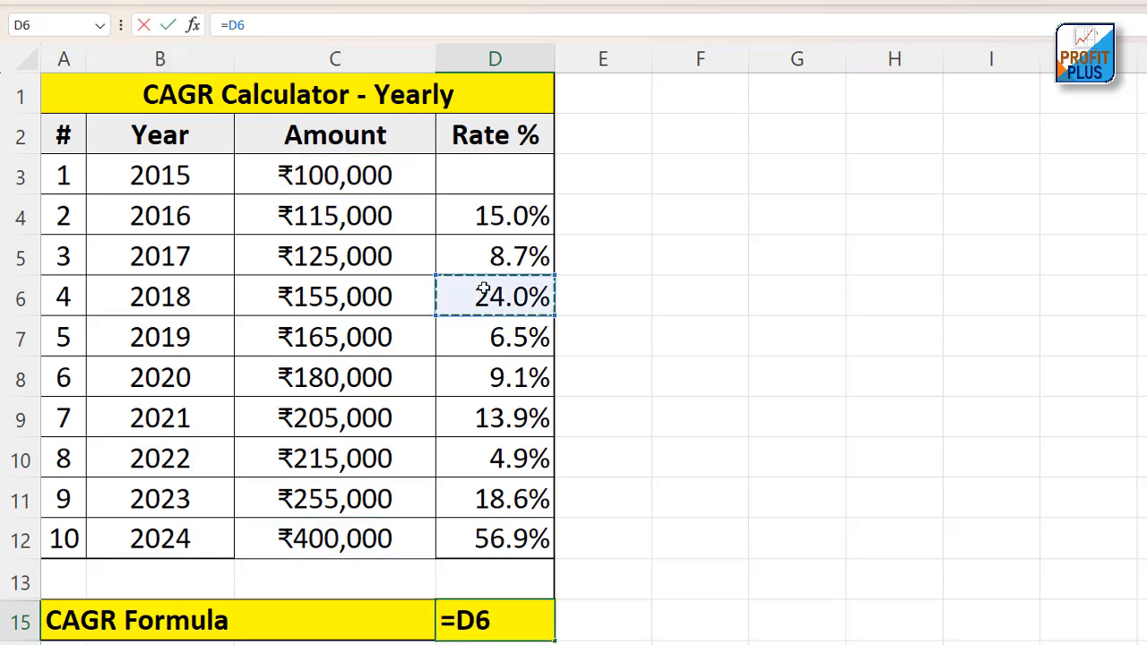
key("Escape")
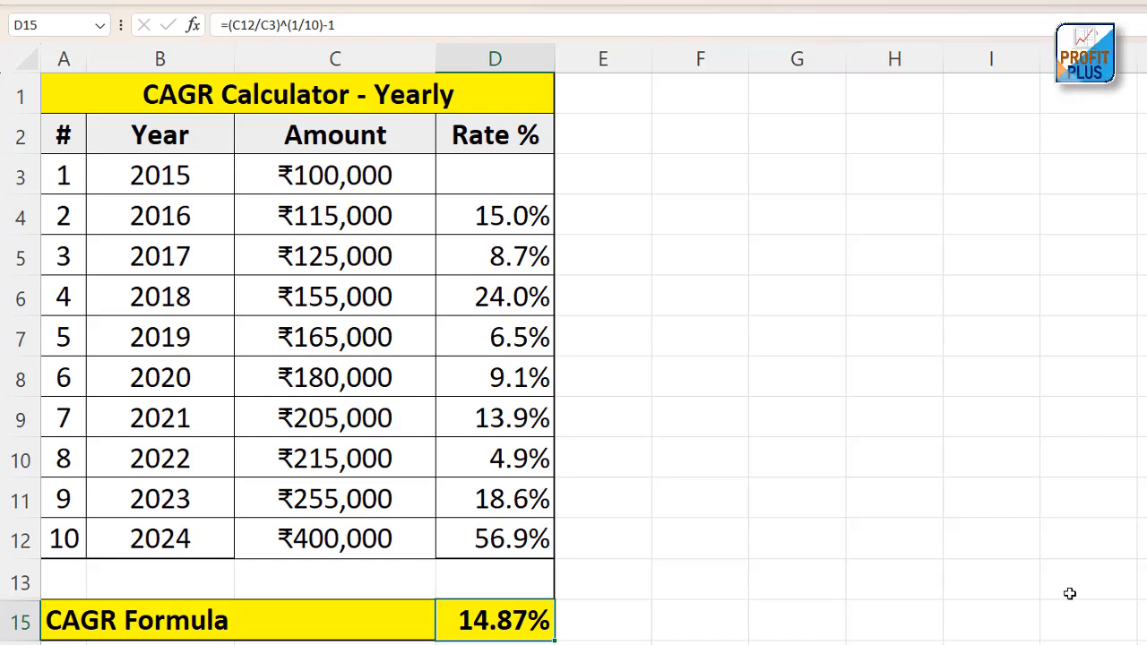
Switch back to the CAGR Calculator - Lumpsum workbook and select the present value in C8
mouse_move(1142, 643)
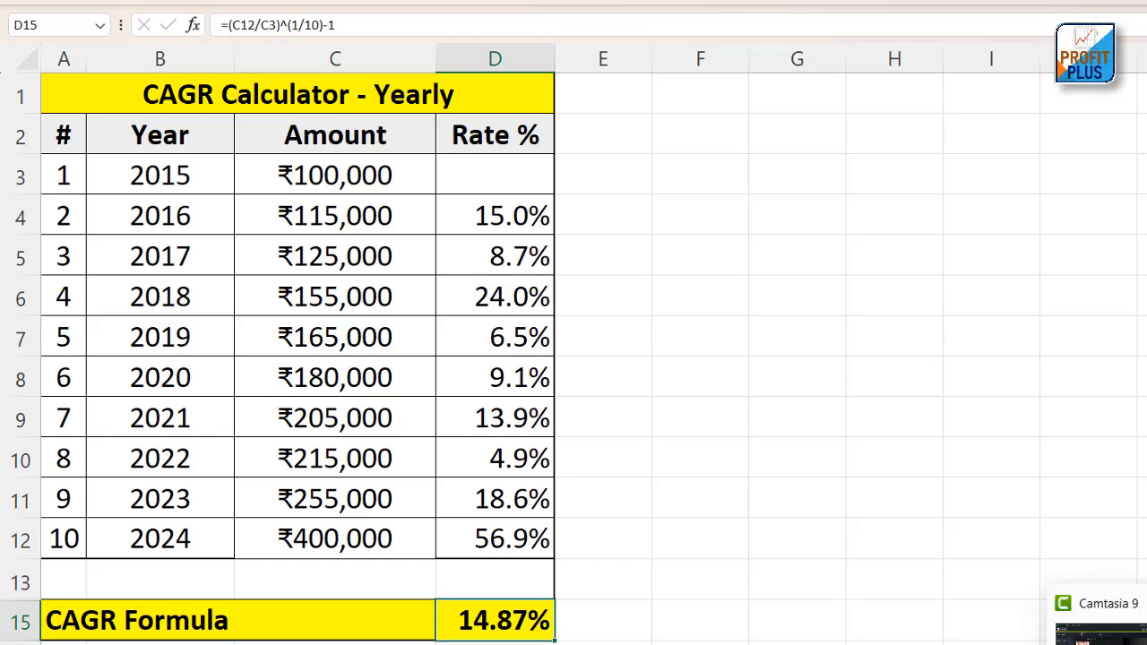
left_click(1002, 638)
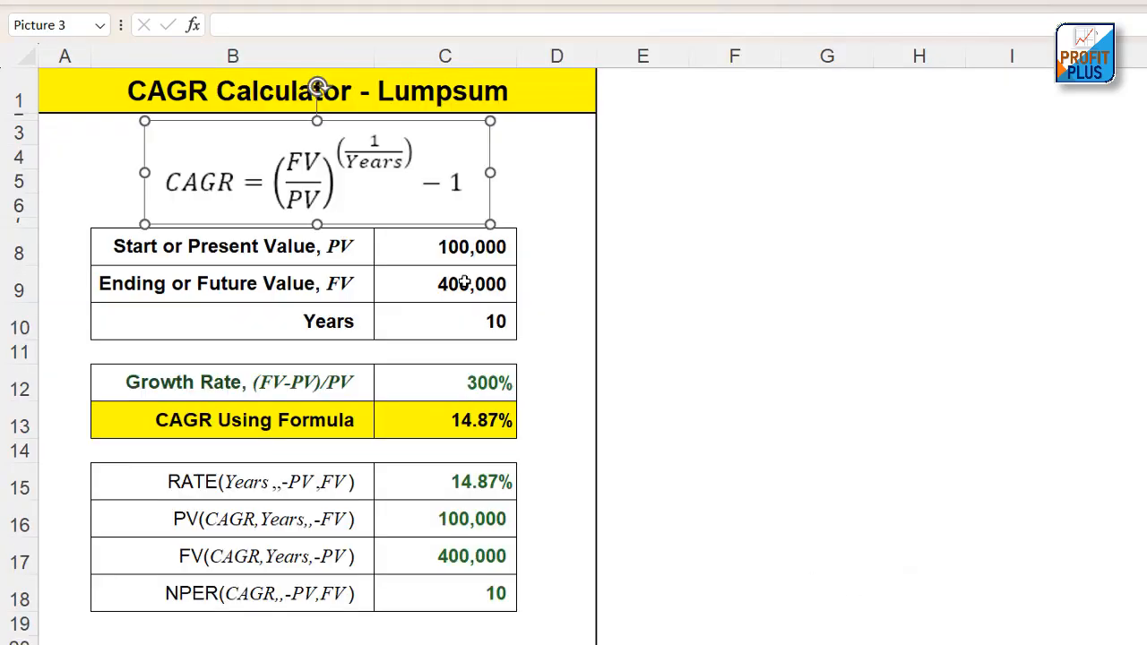
left_click(459, 245)
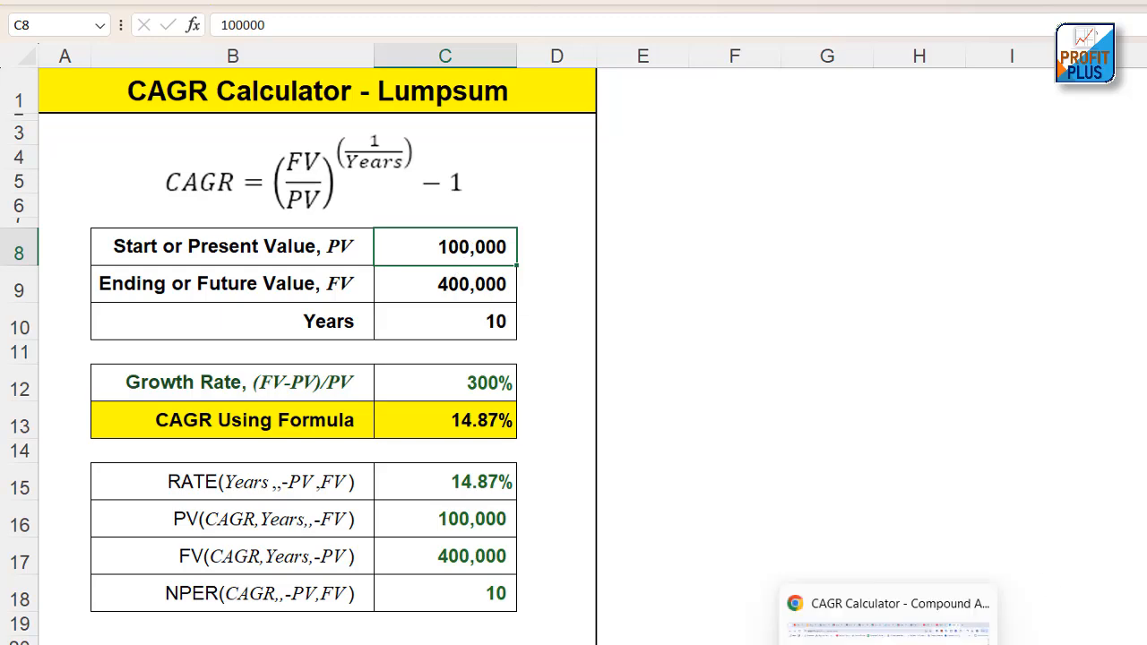
Switch to Groww's CAGR Calculator in the browser and check its initial investment, final investment, duration and CAGR result
left_click(882, 637)
scroll(904, 230, "up", 1)
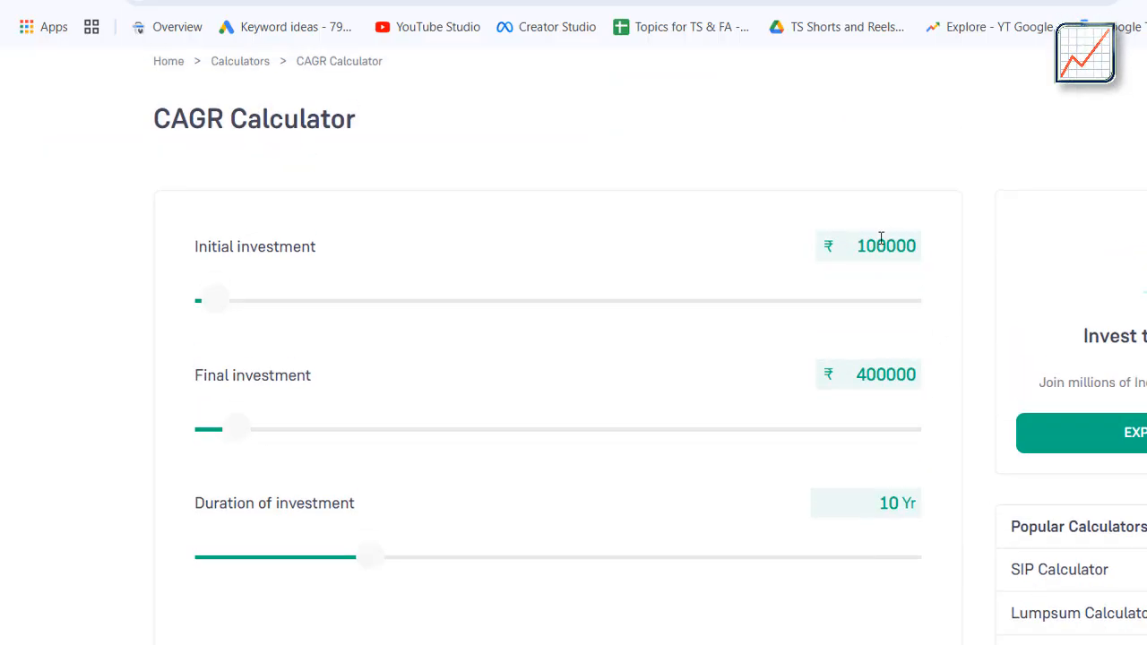
scroll(883, 238, "down", 1)
left_click(851, 144)
double_click(851, 144)
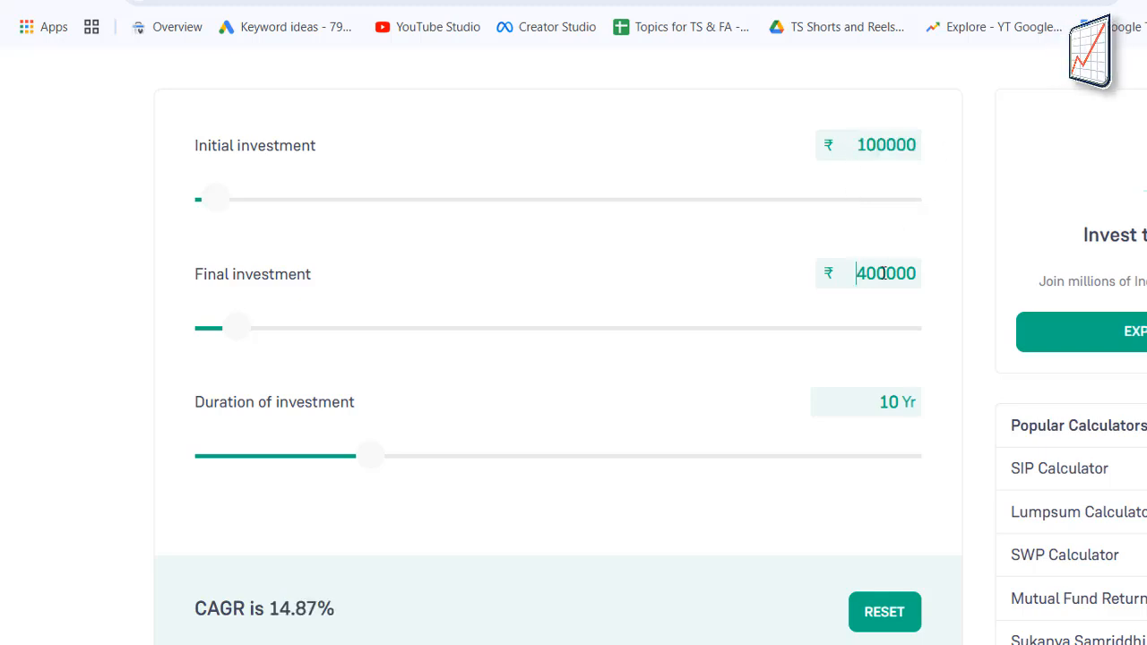
double_click(855, 273)
left_click(881, 400)
left_click_drag(881, 400, 907, 401)
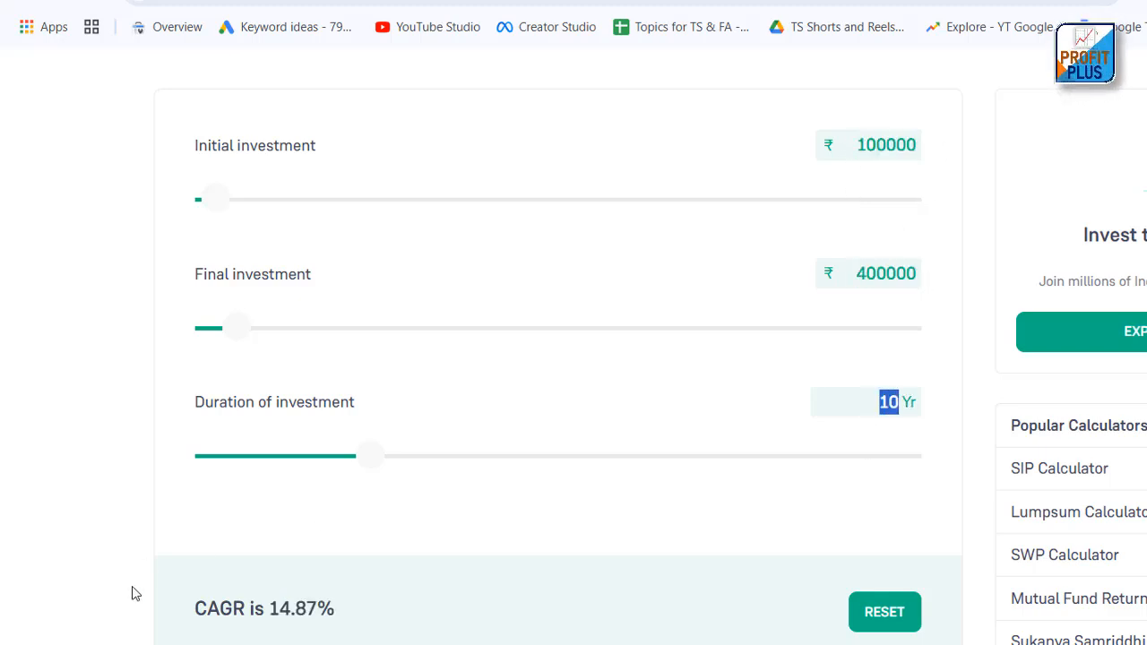
left_click_drag(271, 608, 335, 612)
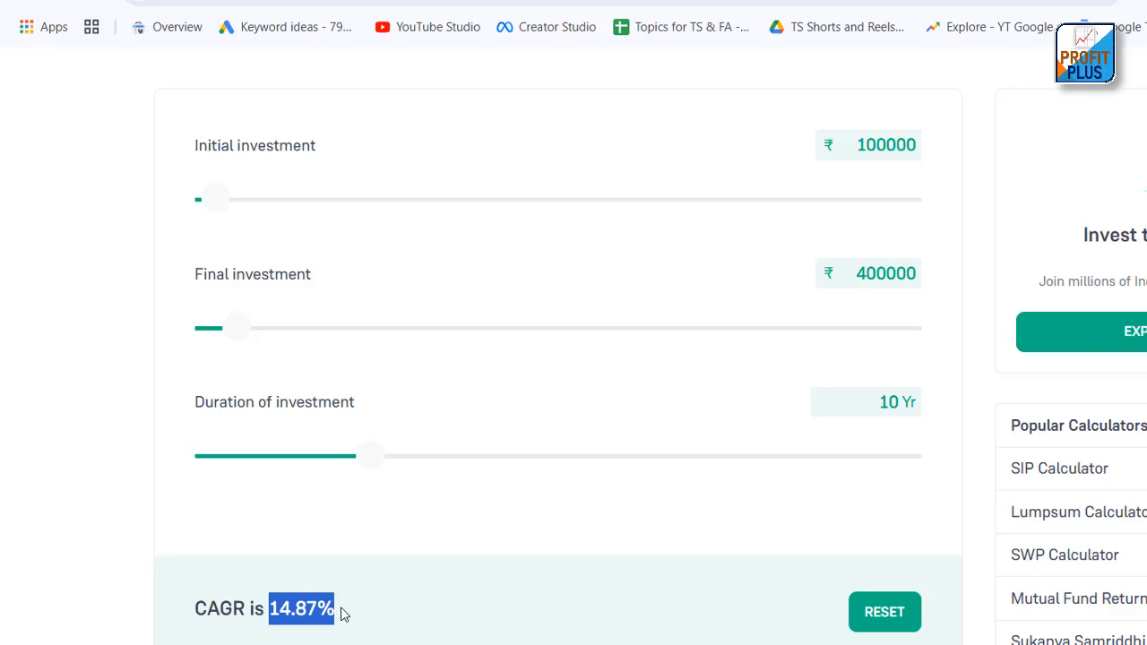
scroll(317, 488, "down", 2)
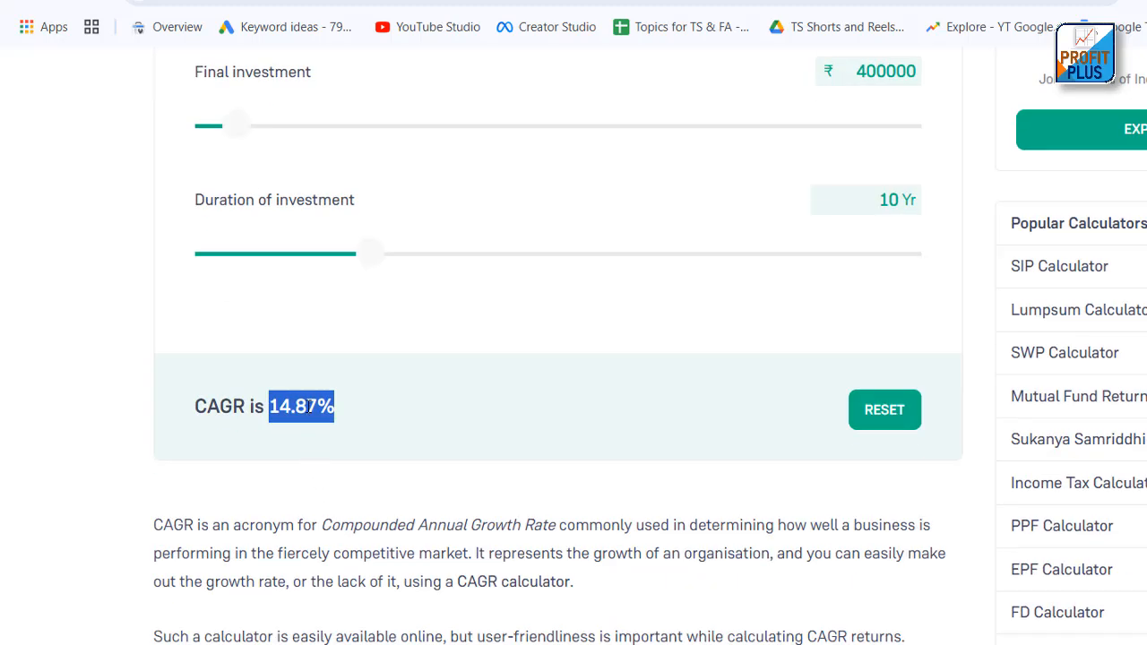